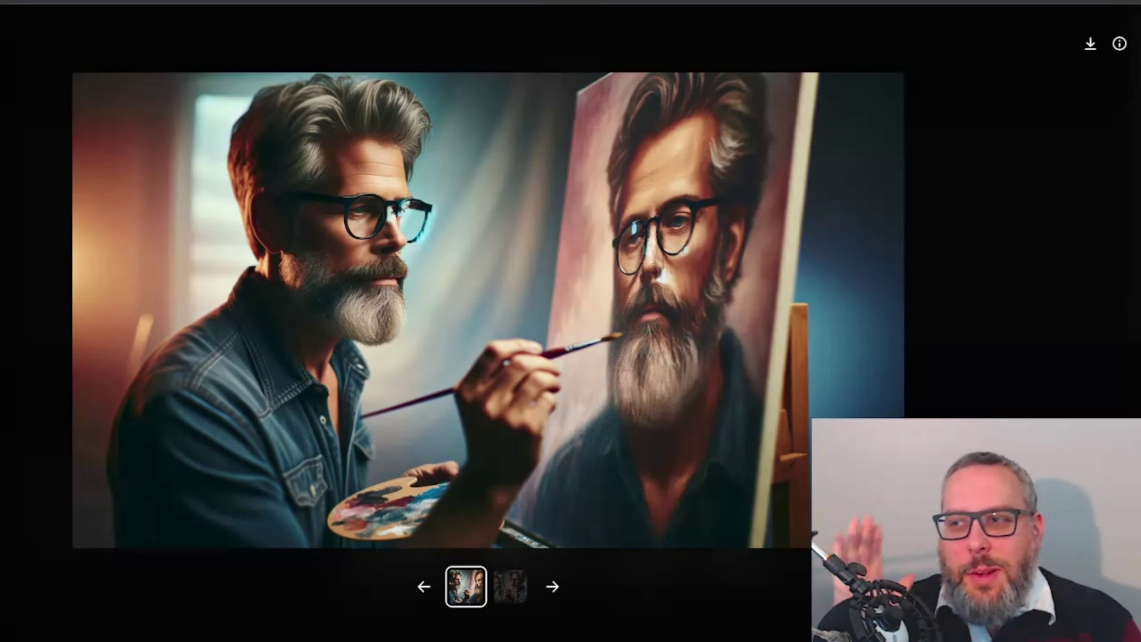
Browse the earlier portraits and settle on the plaid-shirt man holding a ChatGPT sign
{"action": "key", "text": "Right"}
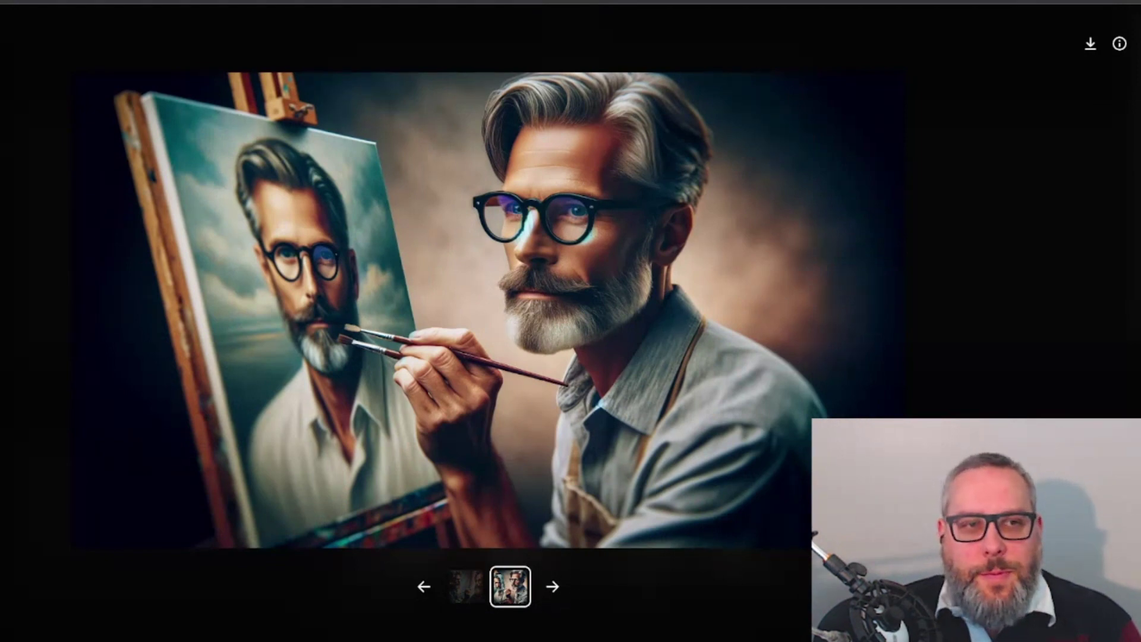
{"action": "key", "text": "Escape"}
{"action": "left_click", "coordinate": [469, 547]}
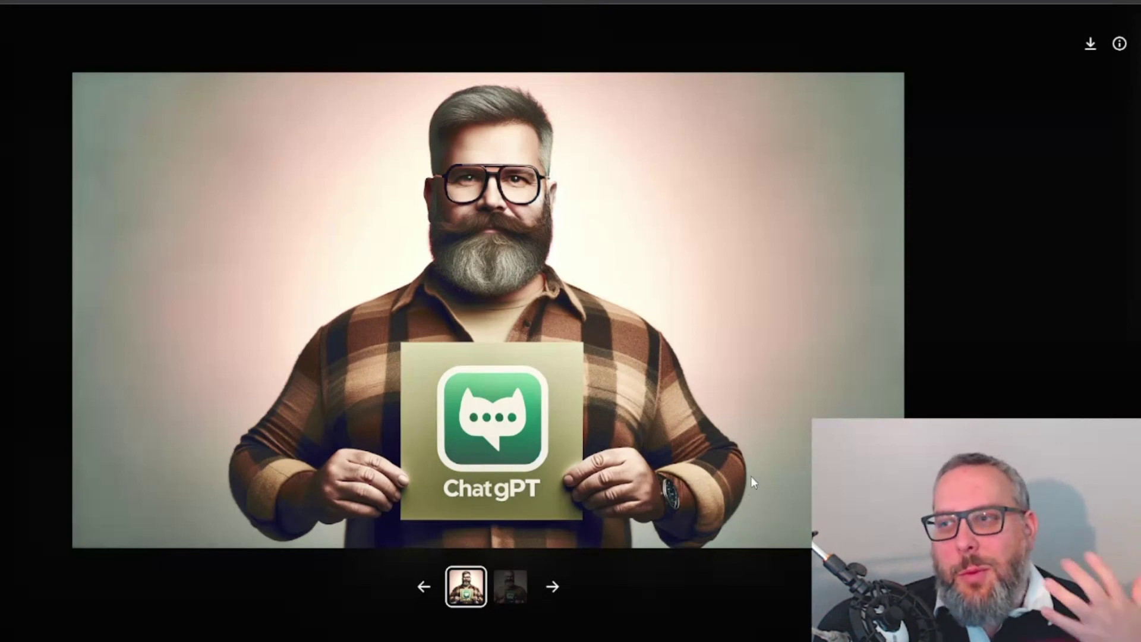
{"action": "left_click", "coordinate": [501, 601]}
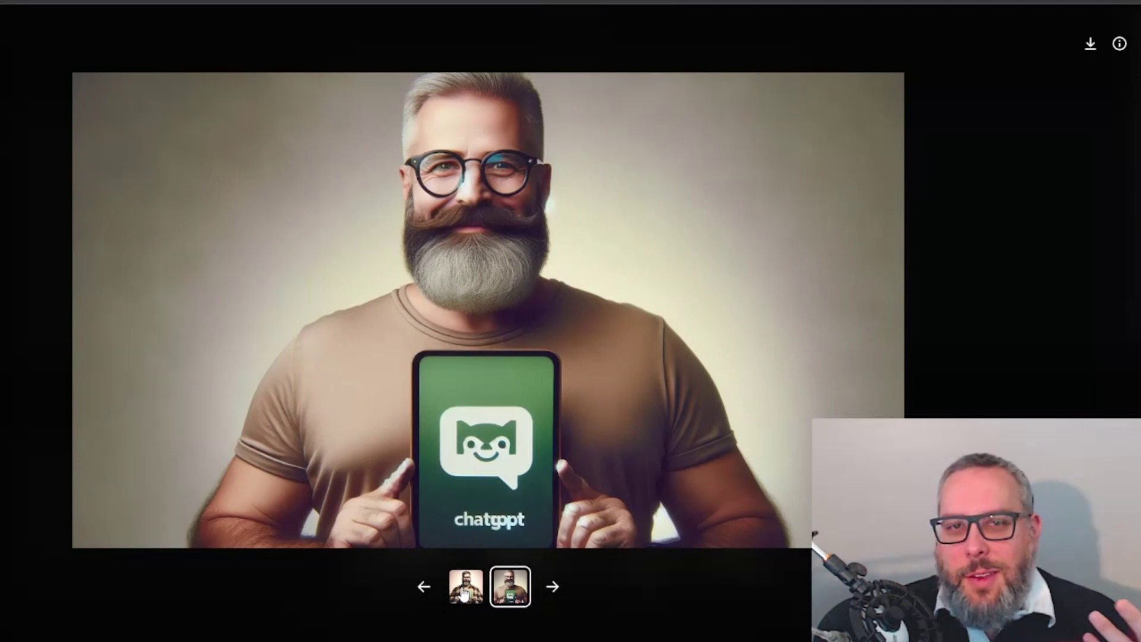
{"action": "left_click", "coordinate": [465, 594]}
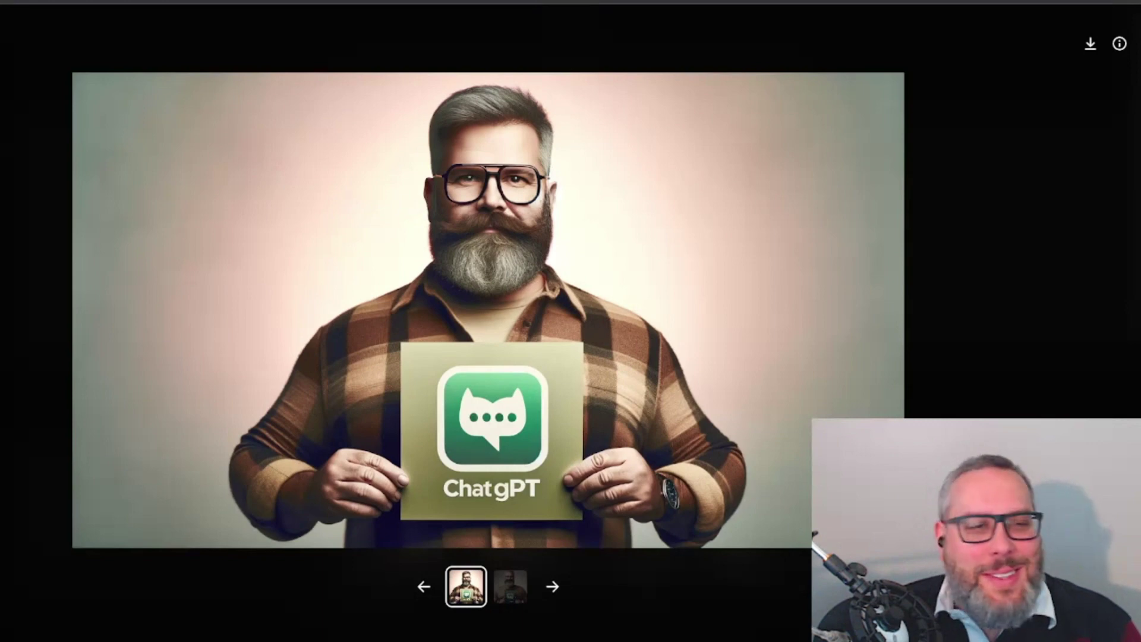
{"action": "key", "text": "Escape"}
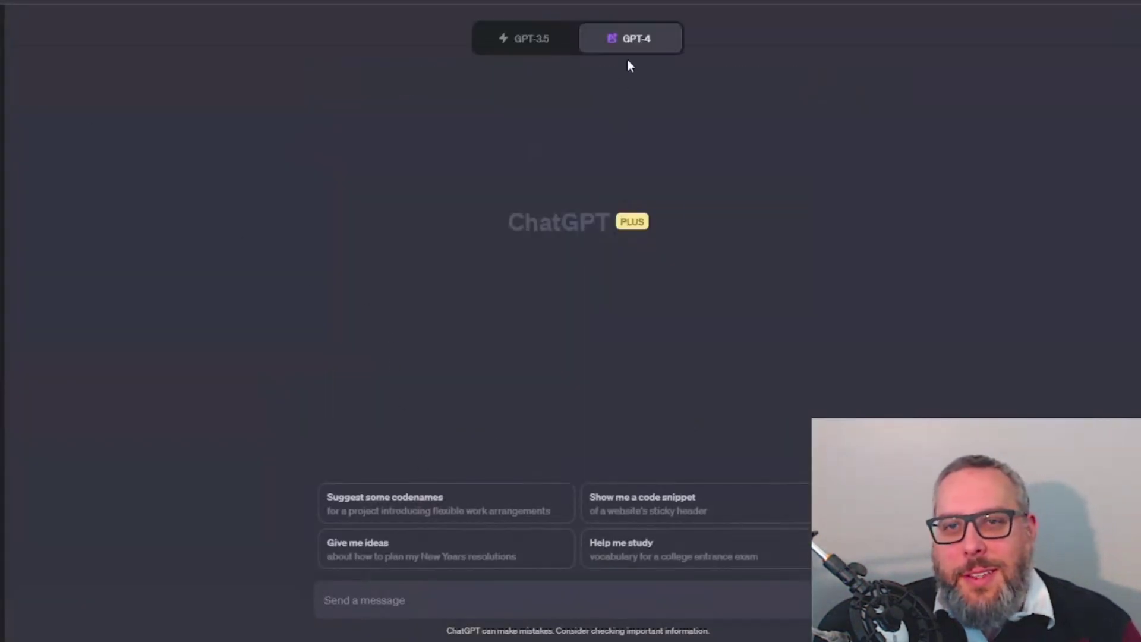
Begin the DALL·E prompt 'A photo of a Caucasian man', correcting the misspelling
{"action": "mouse_move", "coordinate": [635, 47]}
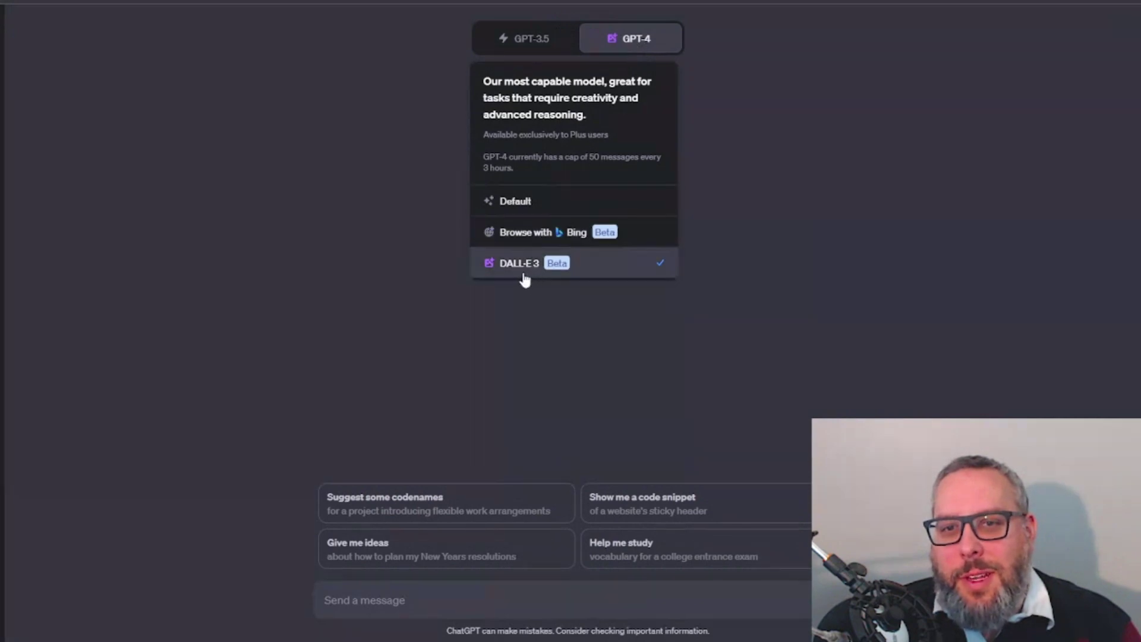
{"action": "left_click", "coordinate": [426, 596]}
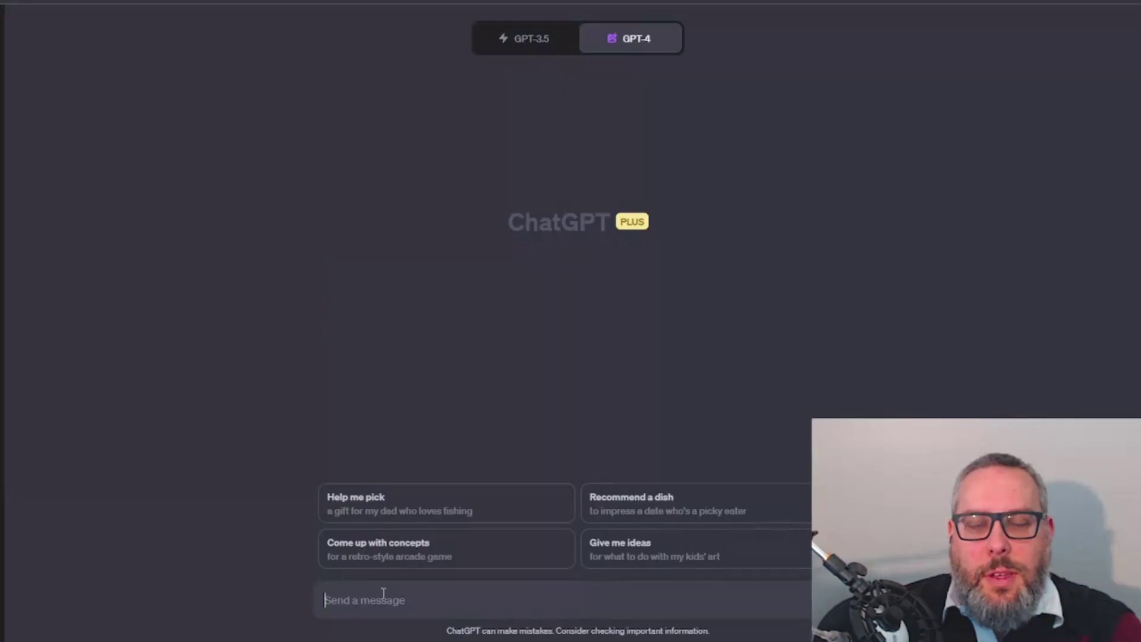
{"action": "type", "text": "A photo of a causasian man"}
{"action": "double_click", "coordinate": [410, 605]}
{"action": "type", "text": "Caucasian"}
Add 'greying short hair and beard, thick-rimmed black rectangular glasses', then reopen the failed prompt
{"action": "left_click", "coordinate": [476, 603]}
{"action": "type", "text": "with greyt"}
{"action": "key", "text": "BackSpace"}
{"action": "type", "text": "ing short hair and "}
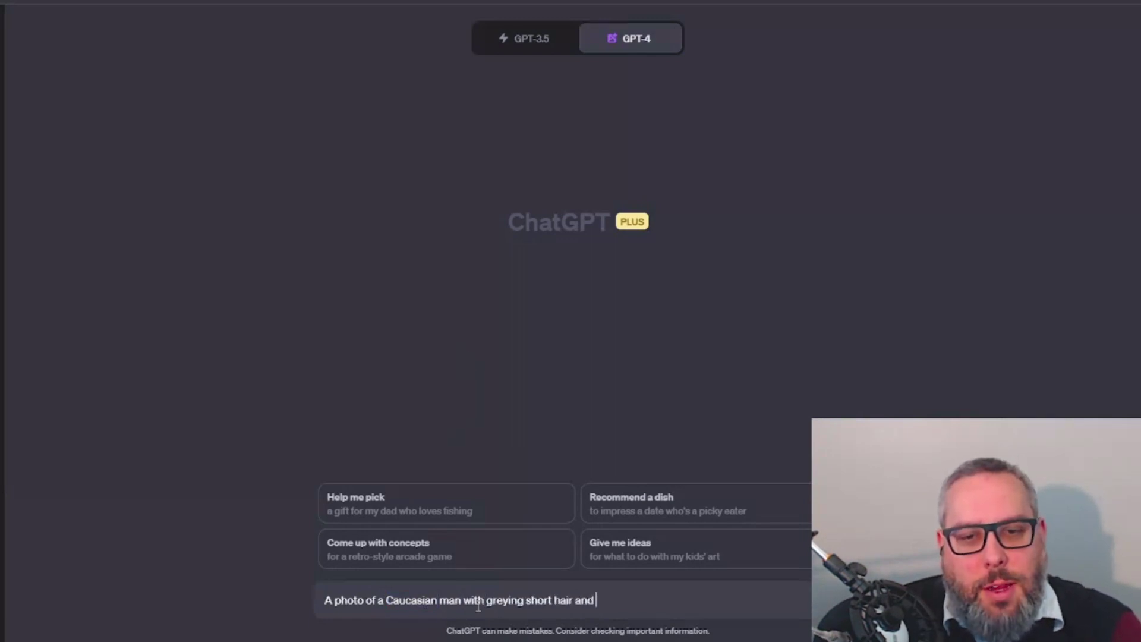
{"action": "type", "text": "beard, thick-rimmed black rectangular glass"}
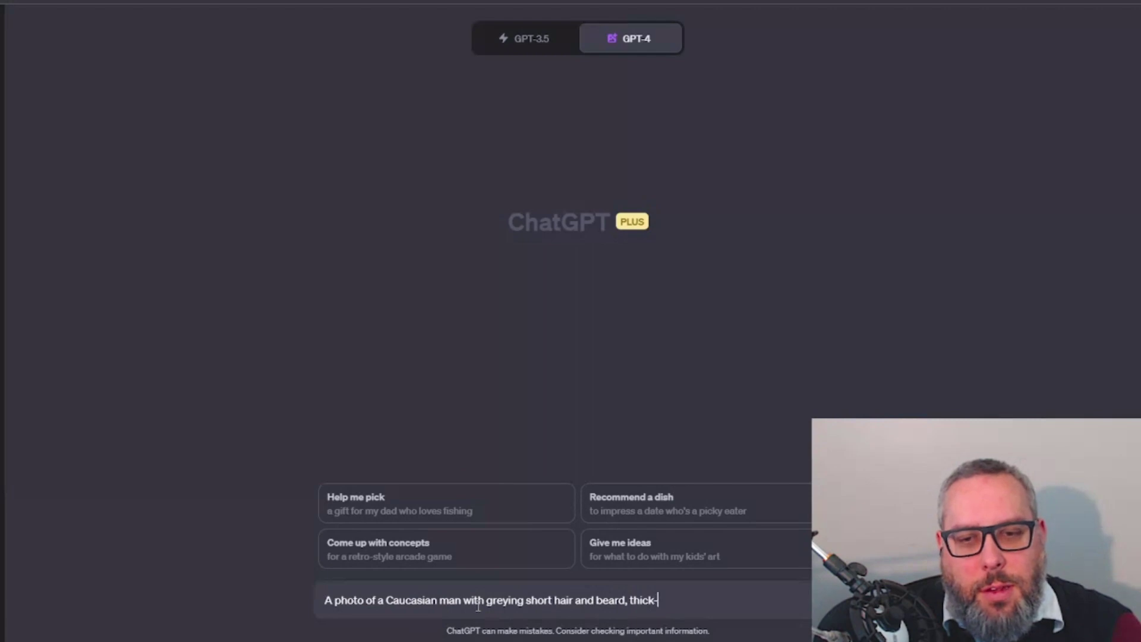
{"action": "type", "text": "es"}
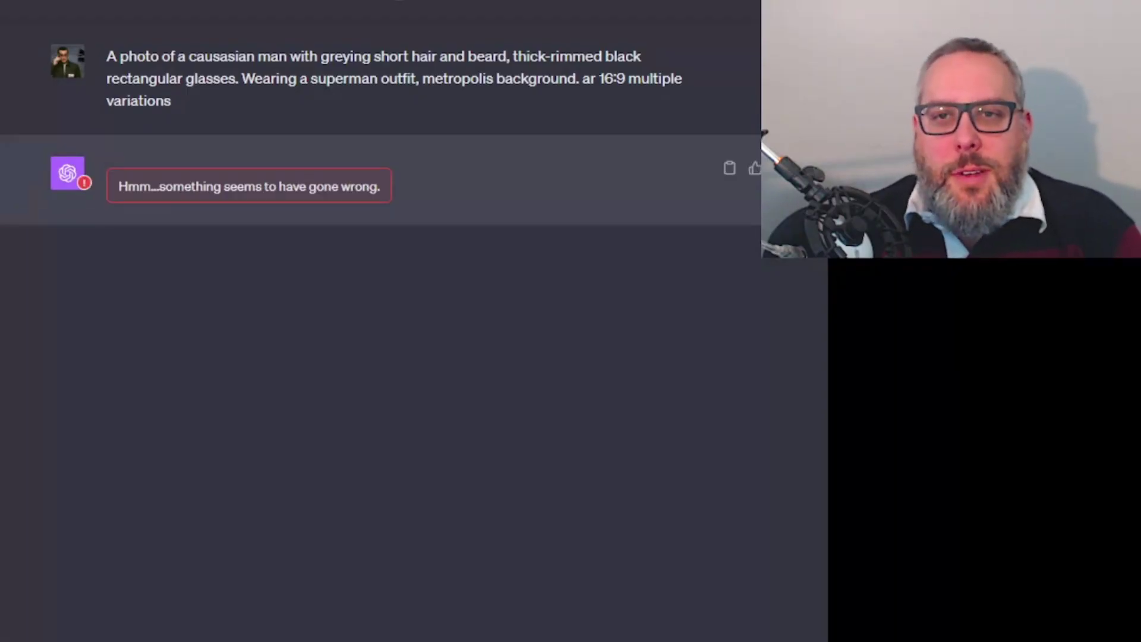
{"action": "left_click", "coordinate": [728, 56]}
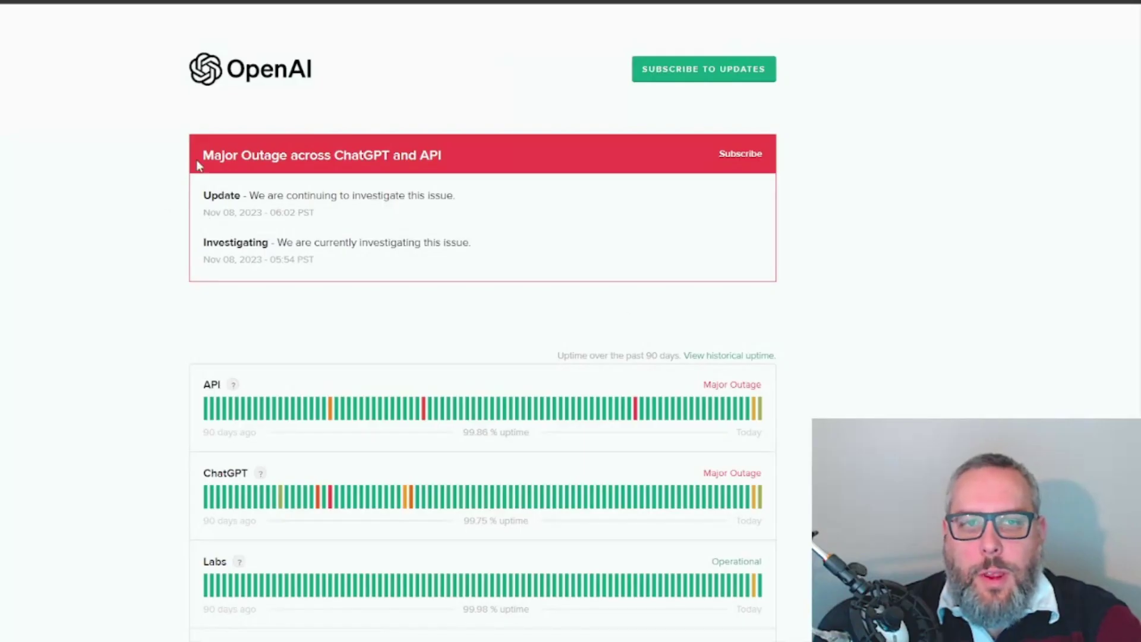
{"action": "left_click_drag", "start_coordinate": [199, 165], "coordinate": [457, 159]}
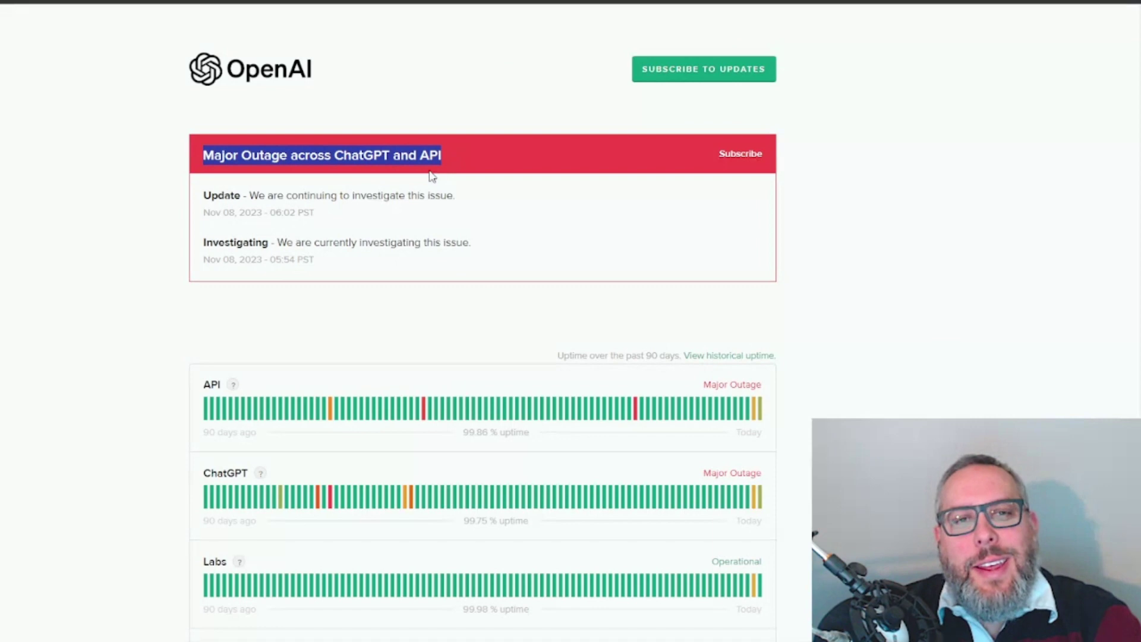
Clear the highlight on the OpenAI status page's Major Outage headline
{"action": "left_click", "coordinate": [356, 196]}
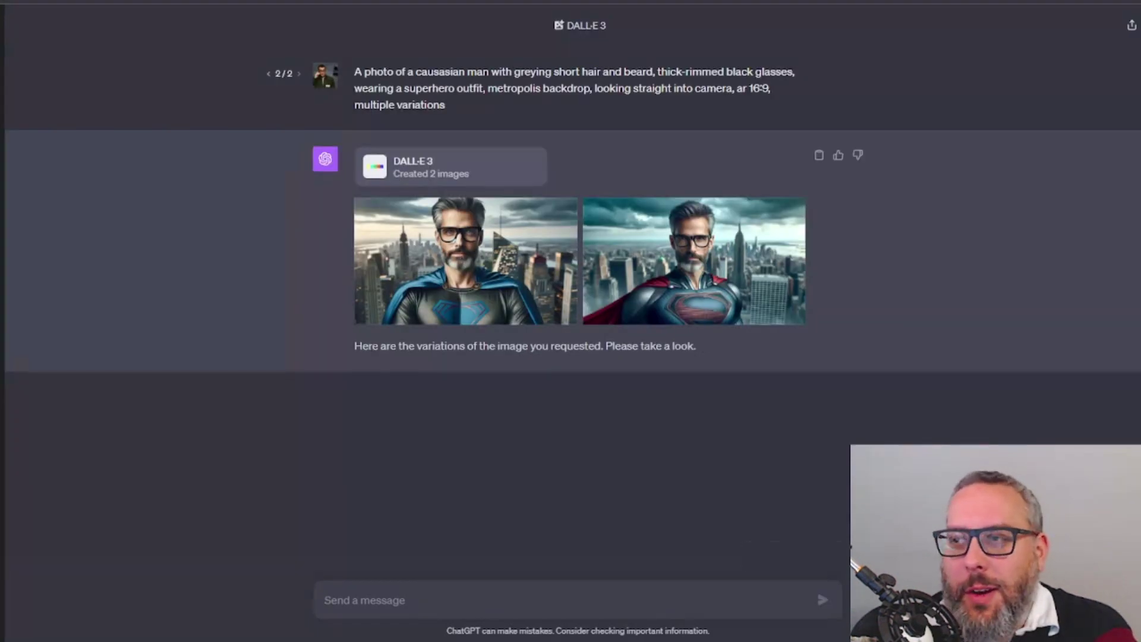
Compare the blue-caped and red-caped superhero portraits full size, then switch windows
{"action": "left_click", "coordinate": [501, 260]}
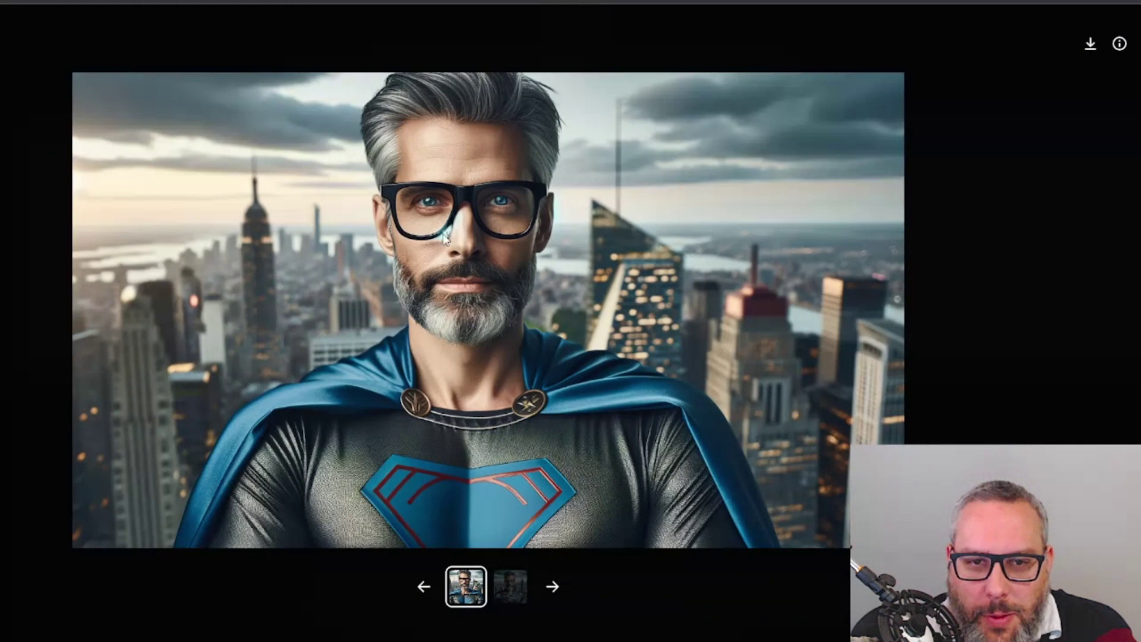
{"action": "left_click", "coordinate": [510, 587]}
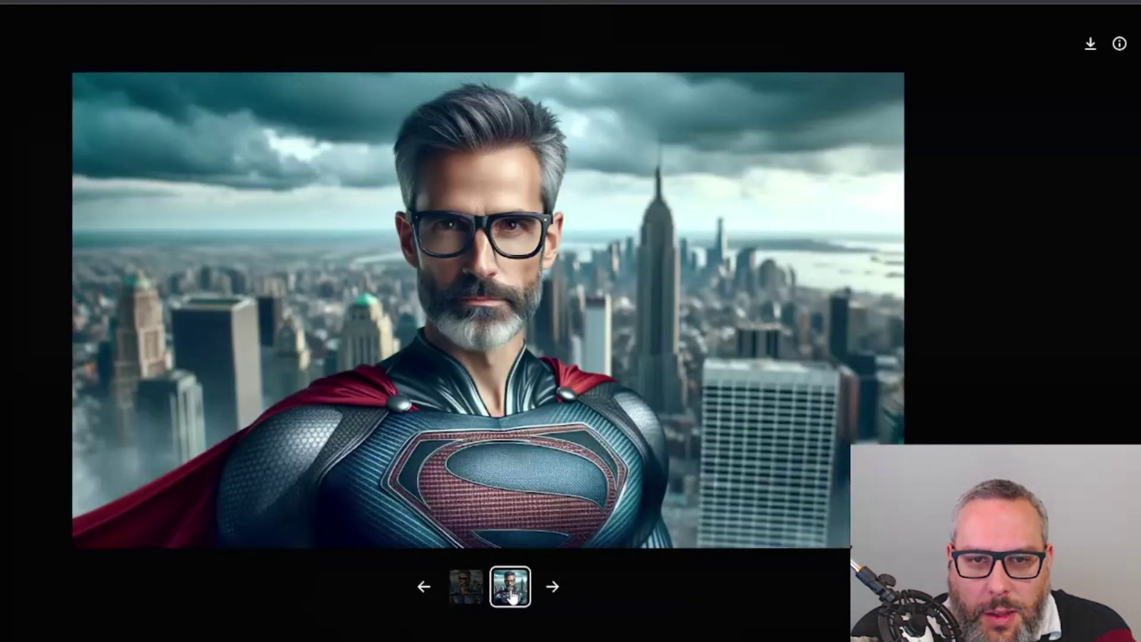
{"action": "left_click", "coordinate": [469, 588]}
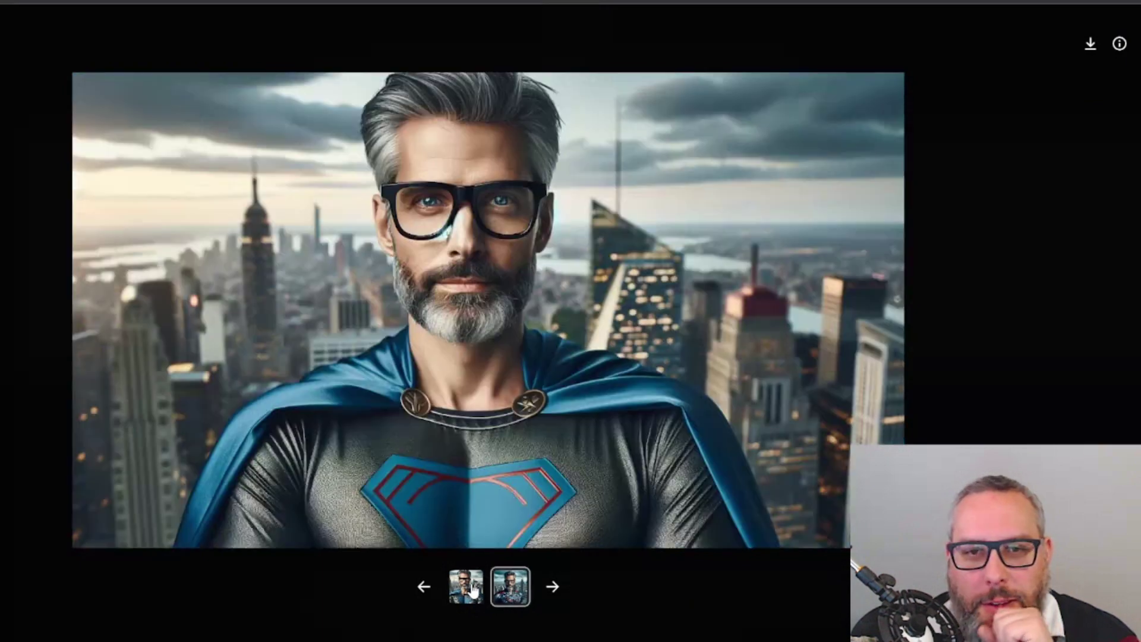
{"action": "left_click", "coordinate": [493, 580]}
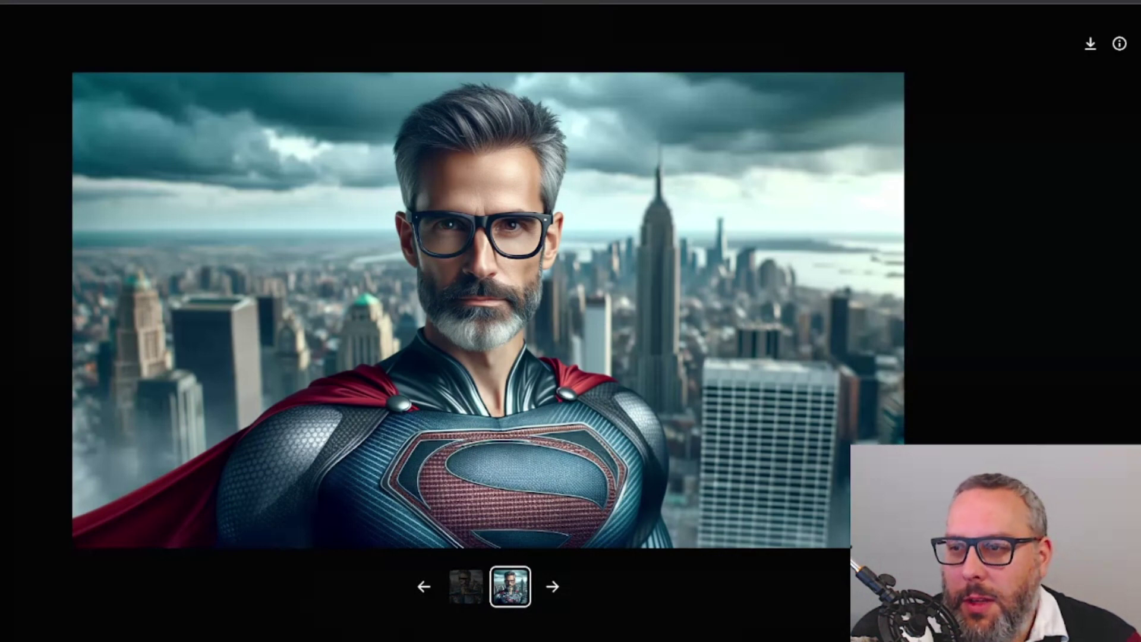
{"action": "key", "text": "alt+Tab"}
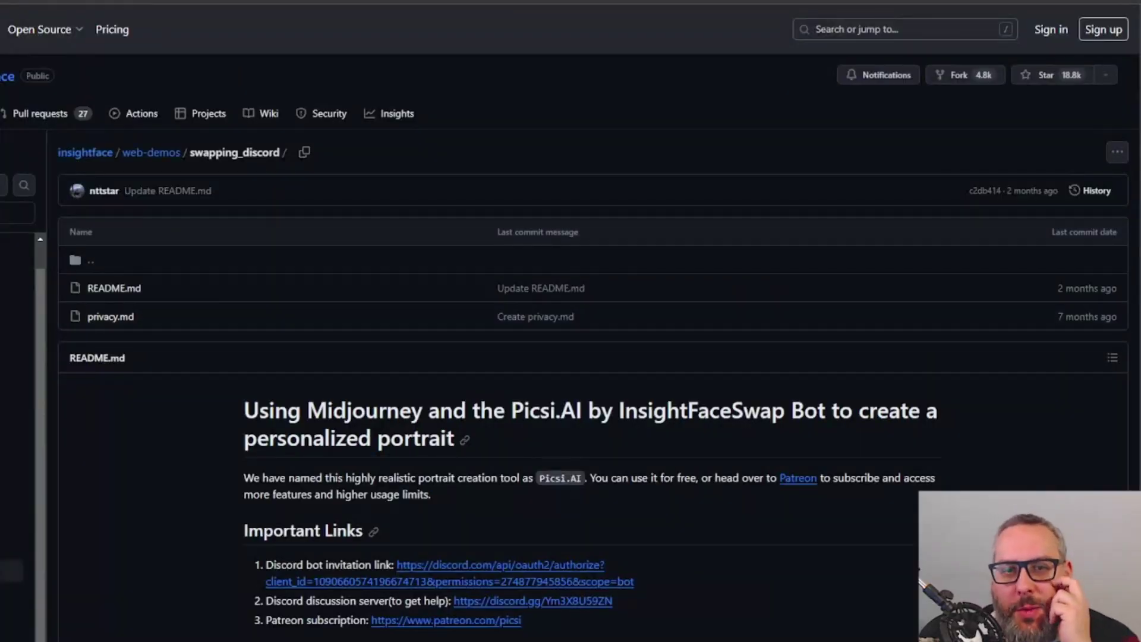
Scroll the README to Important Links and follow the Discord bot invitation link
{"action": "scroll", "coordinate": [593, 323], "scroll_direction": "down", "scroll_amount": 3}
{"action": "left_click_drag", "start_coordinate": [266, 357], "coordinate": [371, 357]}
{"action": "left_click", "coordinate": [498, 361]}
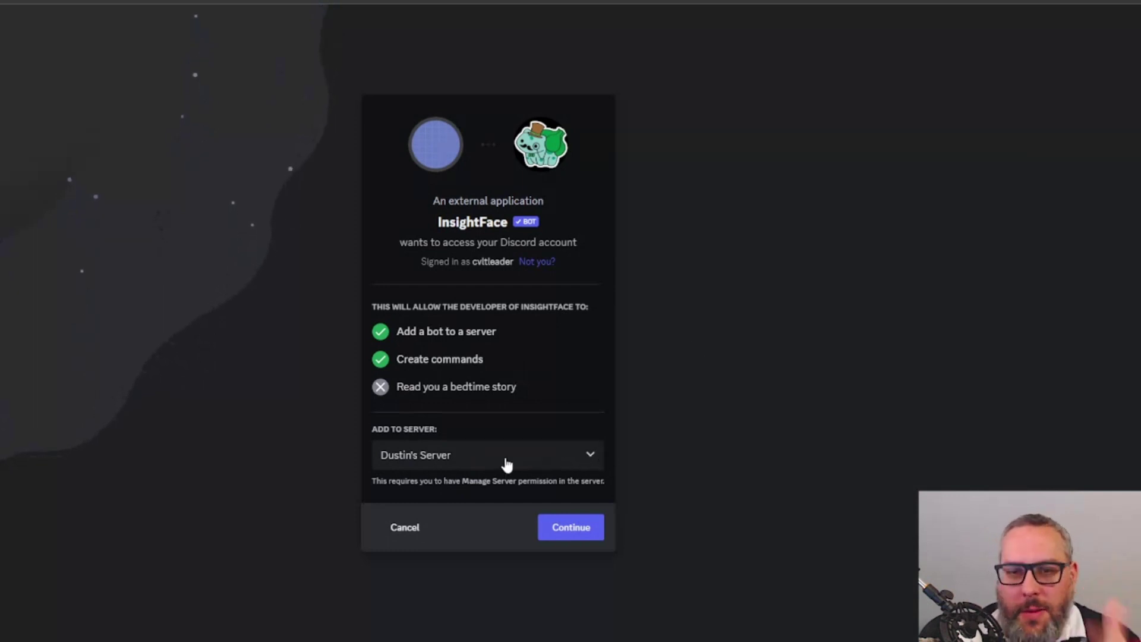
Abandon the InsightFace bot authorization and return to the Discord app
{"action": "left_click", "coordinate": [559, 533]}
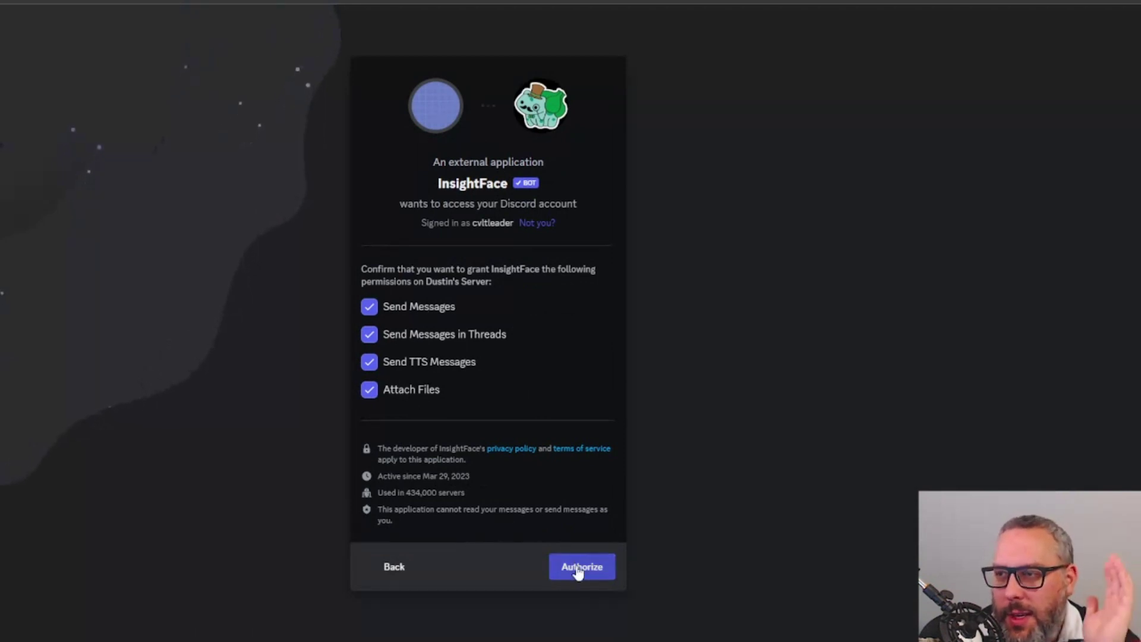
{"action": "left_click", "coordinate": [390, 570]}
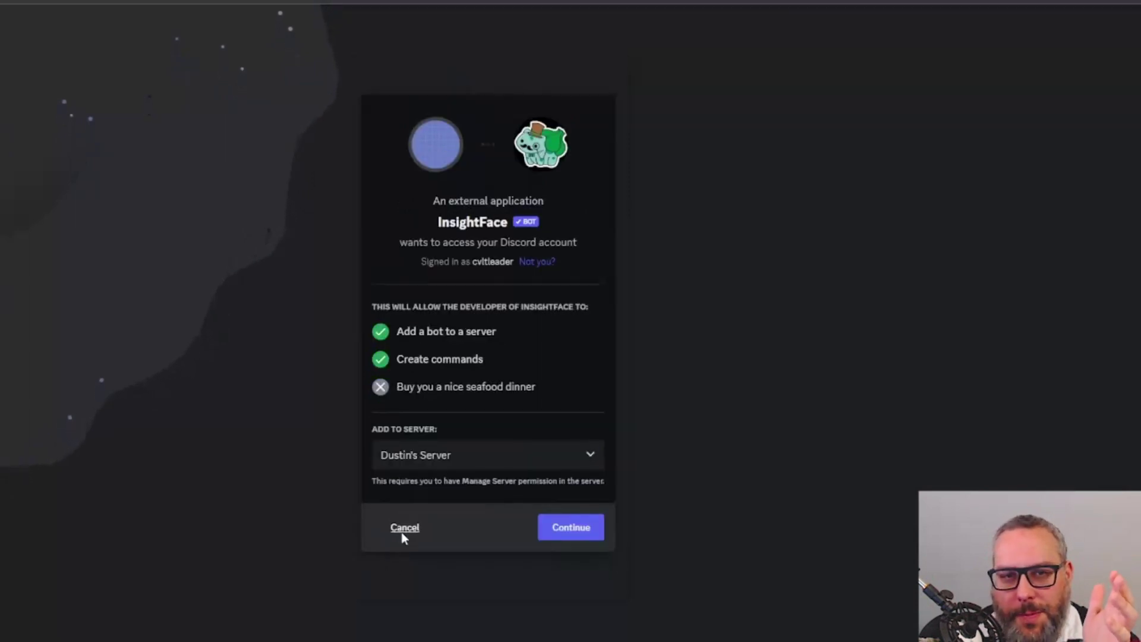
{"action": "left_click", "coordinate": [401, 534]}
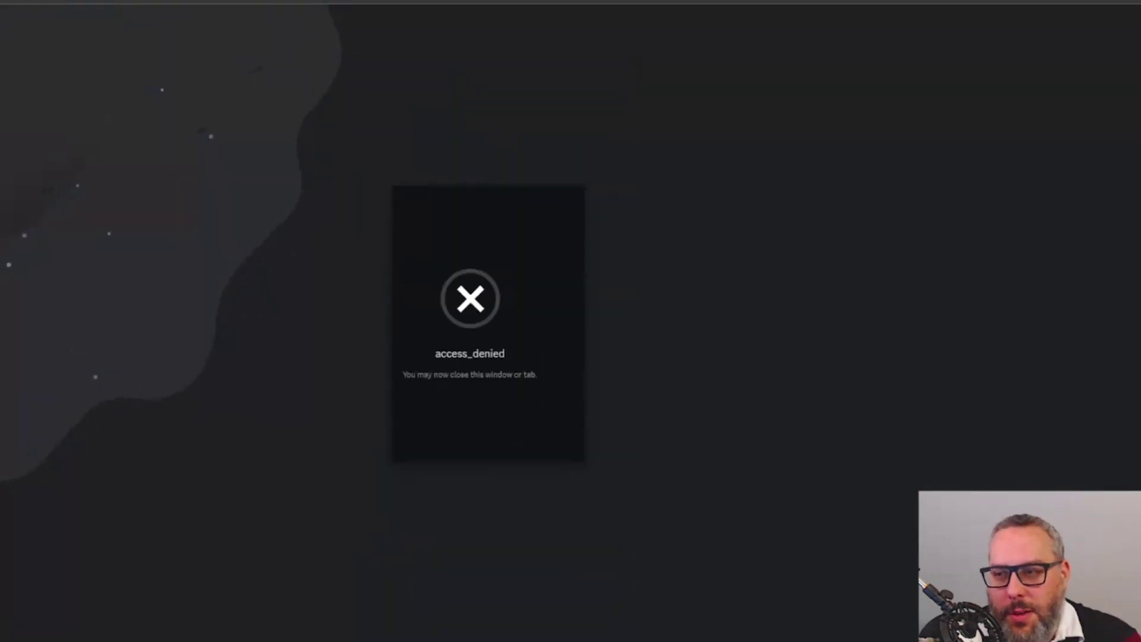
{"action": "key", "text": "alt+Tab"}
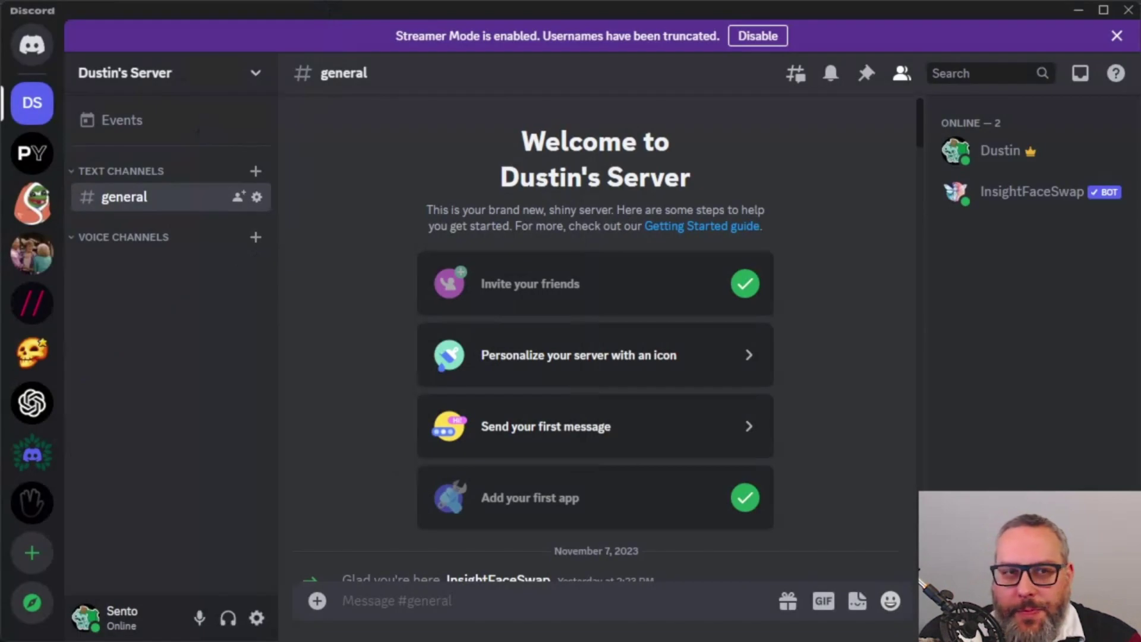
{"action": "left_click", "coordinate": [1102, 11]}
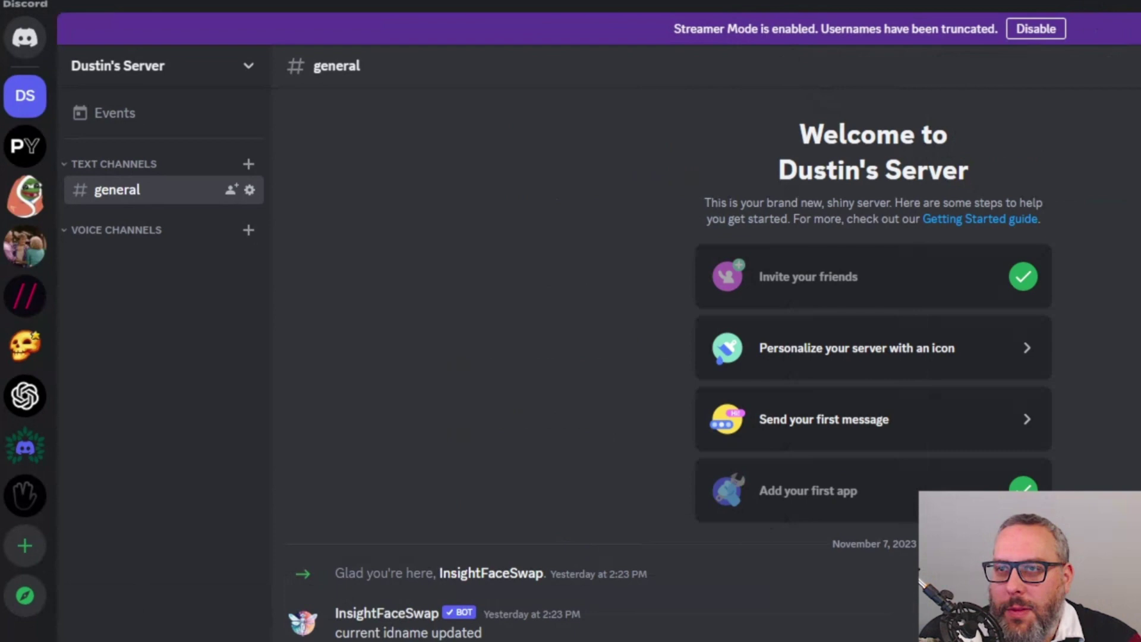
{"action": "key", "text": "super+Up"}
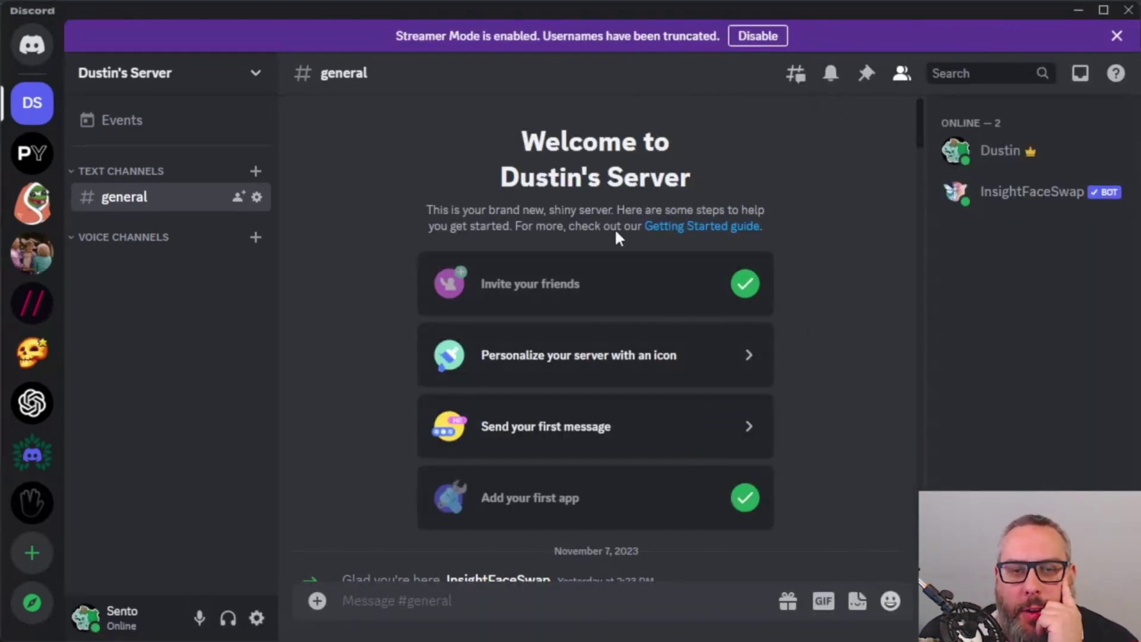
{"action": "scroll", "coordinate": [615, 227], "scroll_direction": "down", "scroll_amount": 2}
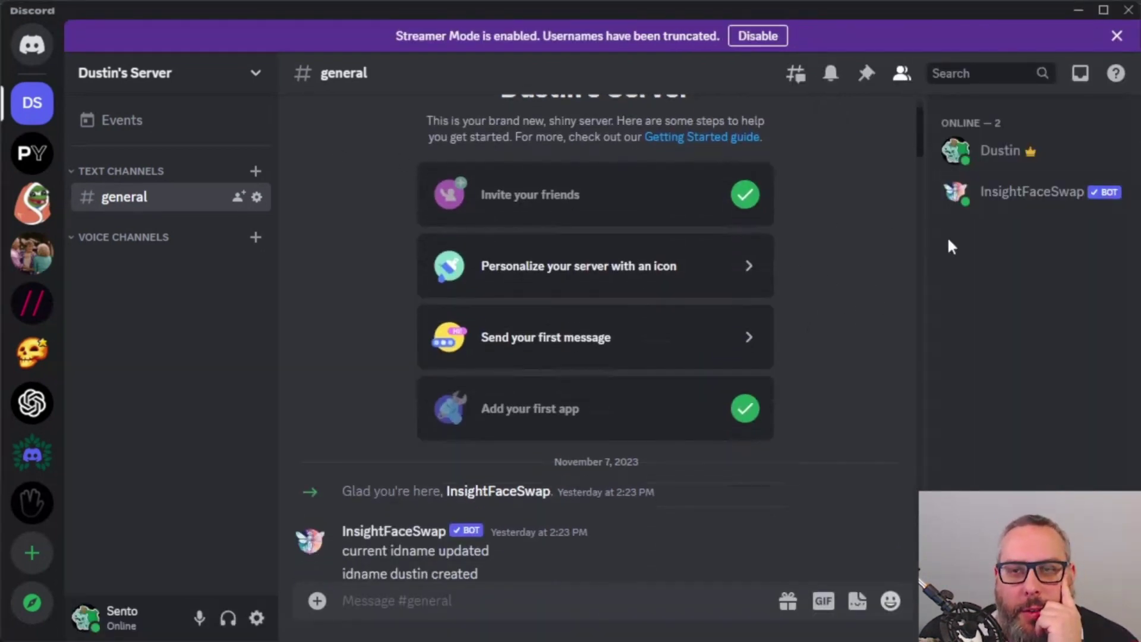
{"action": "left_click", "coordinate": [1038, 198]}
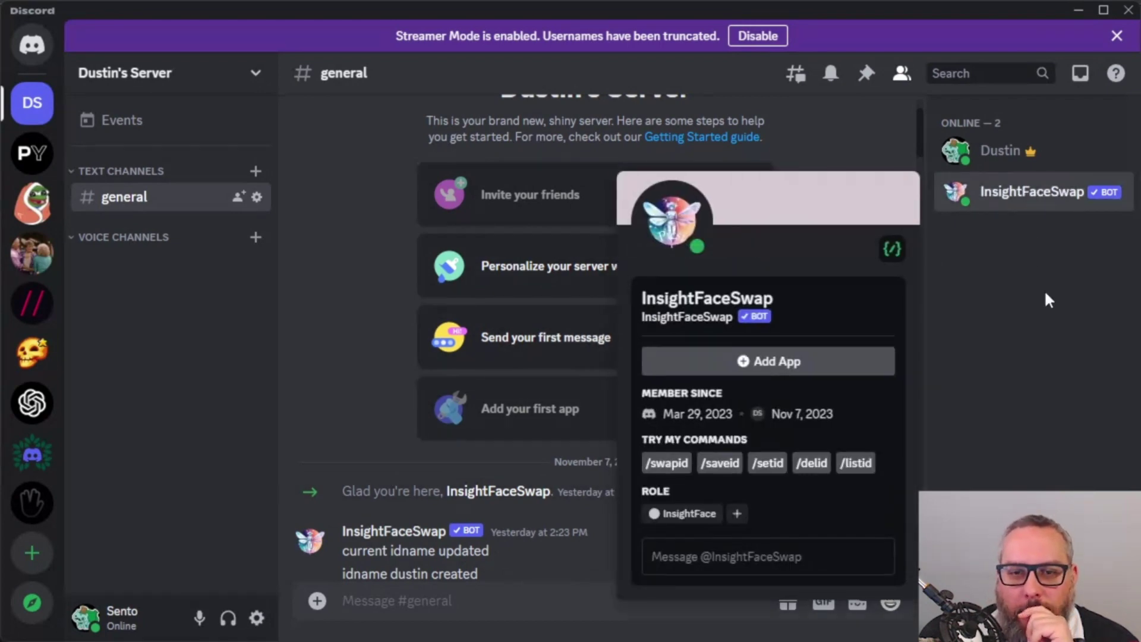
{"action": "left_click", "coordinate": [1049, 300]}
{"action": "scroll", "coordinate": [824, 397], "scroll_direction": "down", "scroll_amount": 4}
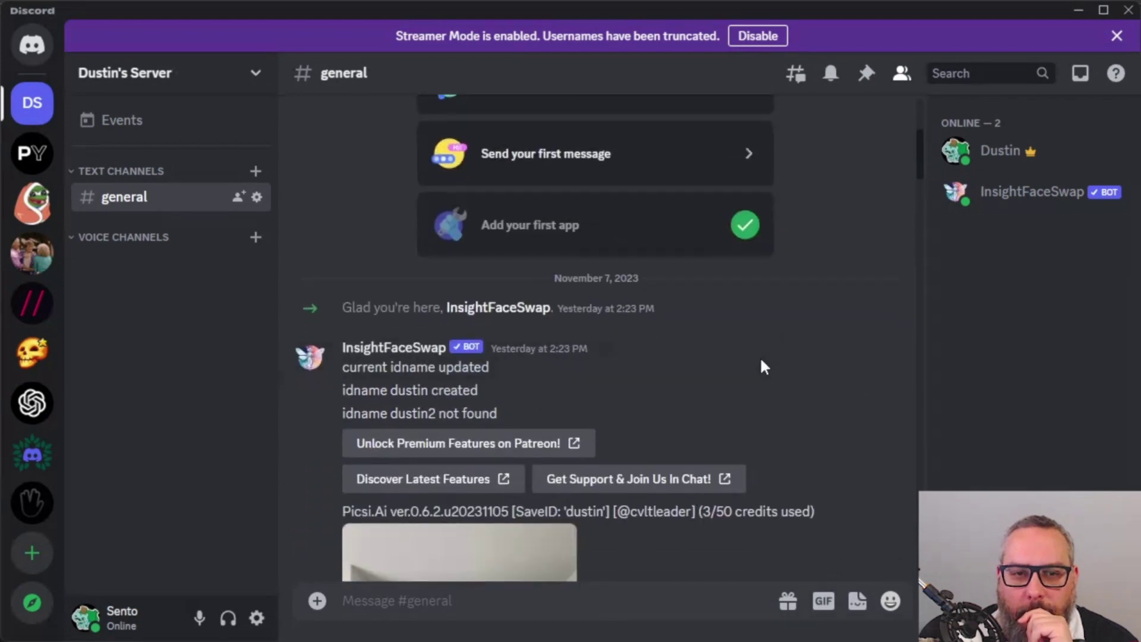
{"action": "scroll", "coordinate": [764, 366], "scroll_direction": "down", "scroll_amount": 5}
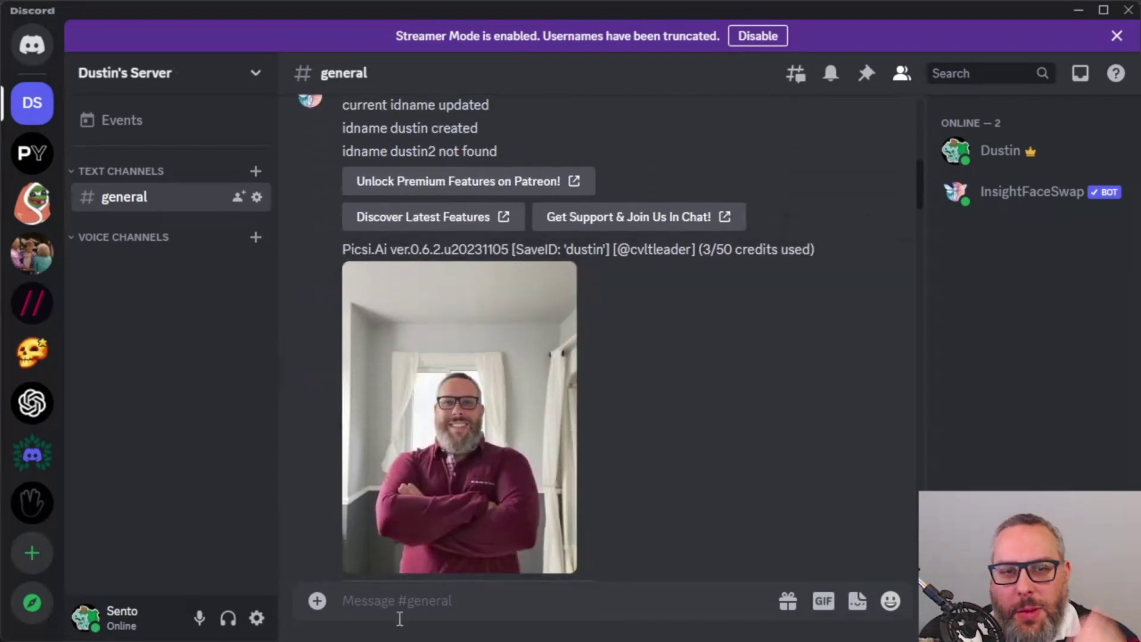
{"action": "type", "text": "/"}
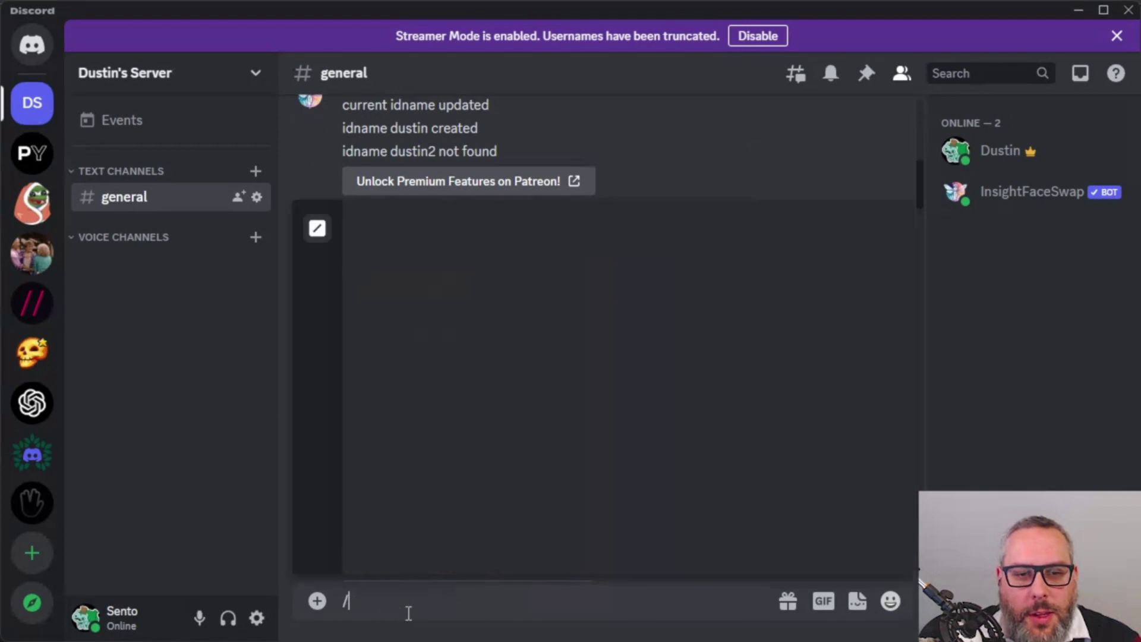
{"action": "type", "text": "setid"}
{"action": "key", "text": "Tab"}
{"action": "type", "text": "dustin"}
{"action": "left_click", "coordinate": [409, 613]}
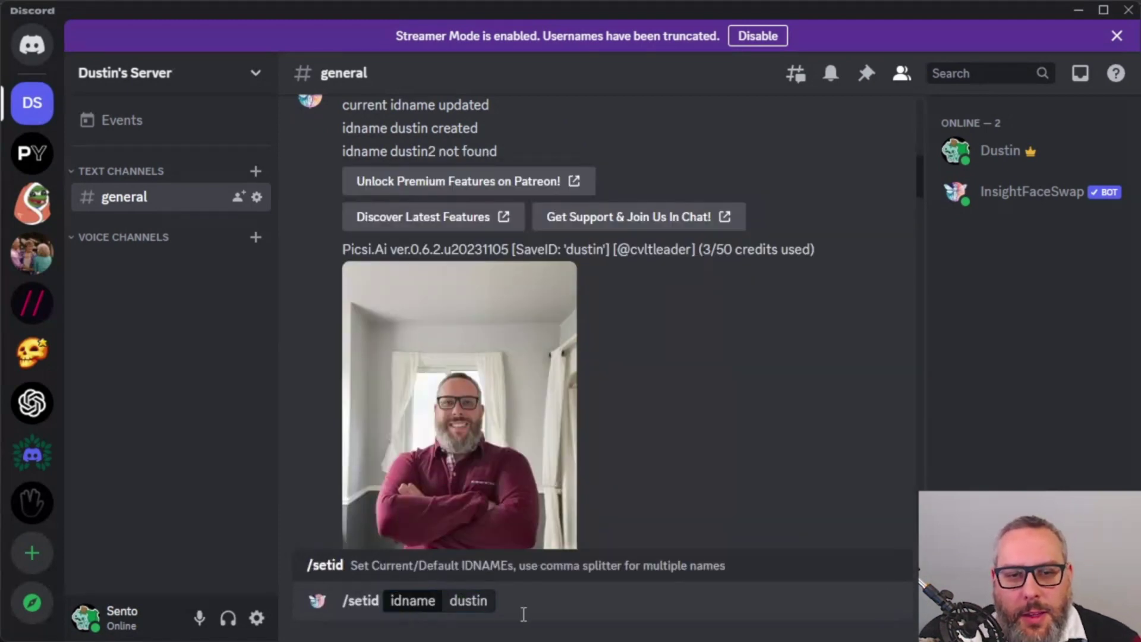
{"action": "left_click_drag", "start_coordinate": [523, 613], "coordinate": [330, 601]}
{"action": "scroll", "coordinate": [609, 451], "scroll_direction": "up", "scroll_amount": 9}
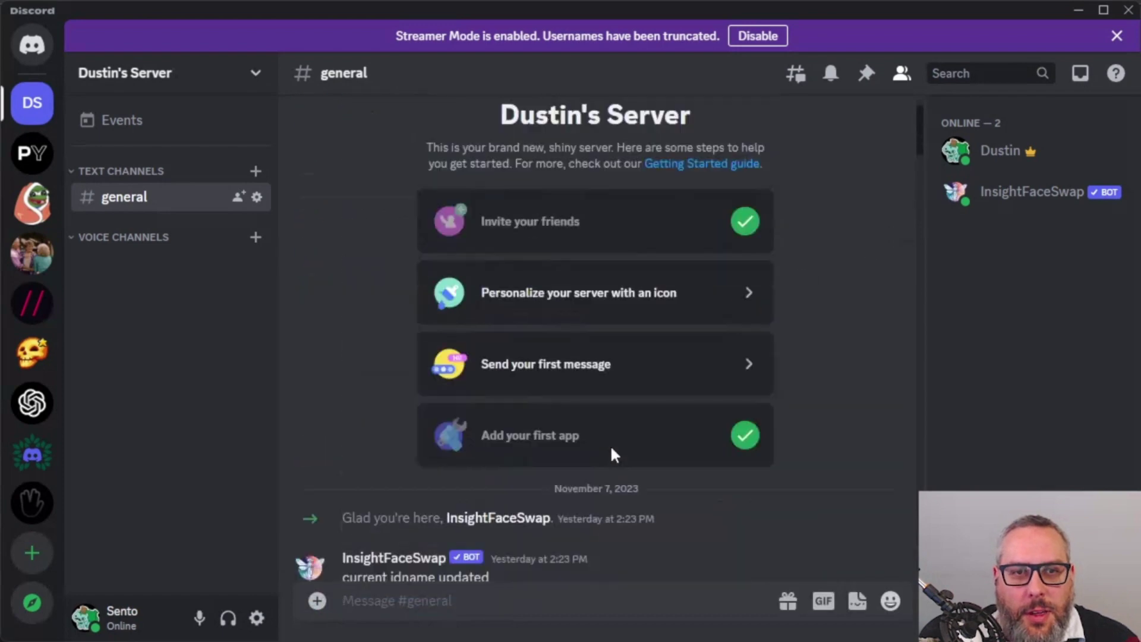
{"action": "scroll", "coordinate": [465, 359], "scroll_direction": "down", "scroll_amount": 5}
{"action": "scroll", "coordinate": [423, 312], "scroll_direction": "up", "scroll_amount": 1}
Reopen the InsightFaceSwap bot's profile to check its /saveid command
{"action": "scroll", "coordinate": [422, 301], "scroll_direction": "up", "scroll_amount": 5}
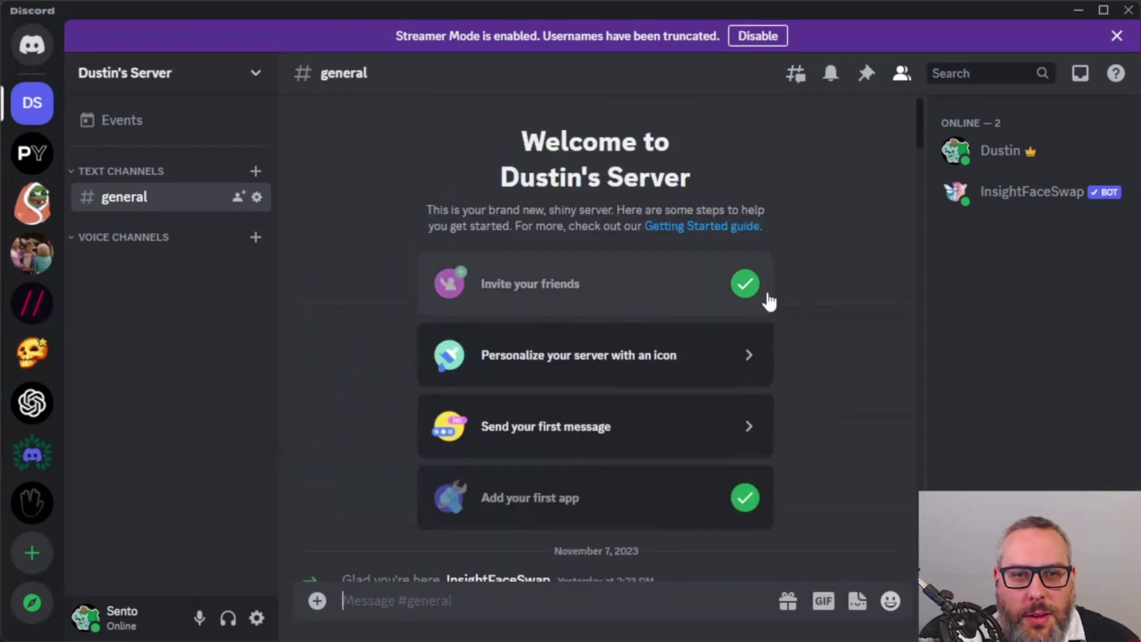
{"action": "left_click", "coordinate": [1043, 190]}
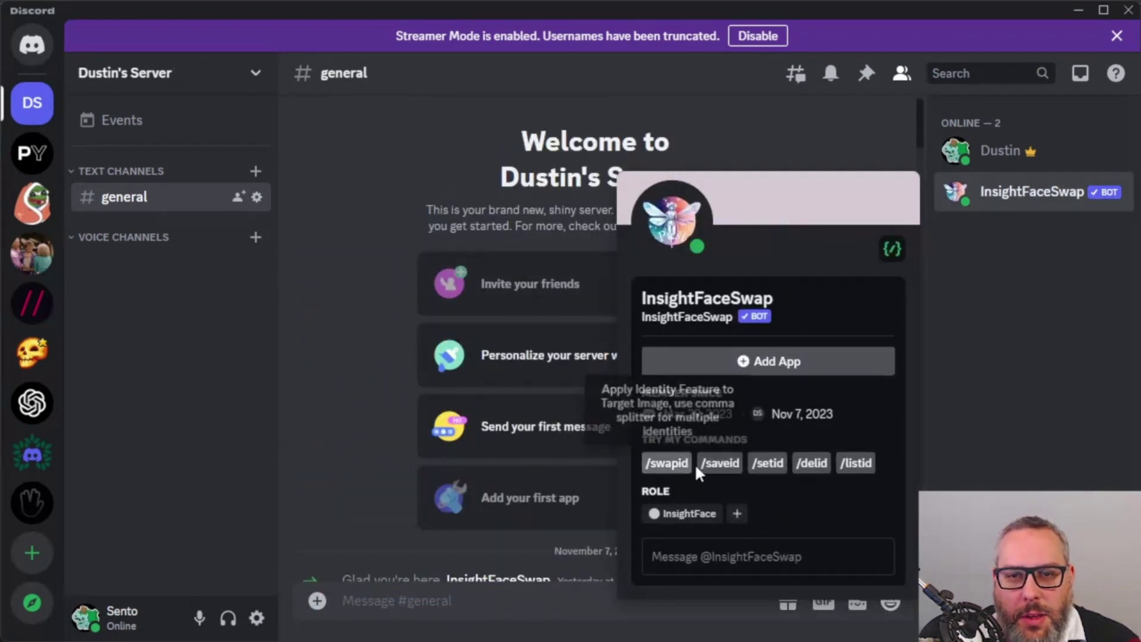
{"action": "mouse_move", "coordinate": [721, 471]}
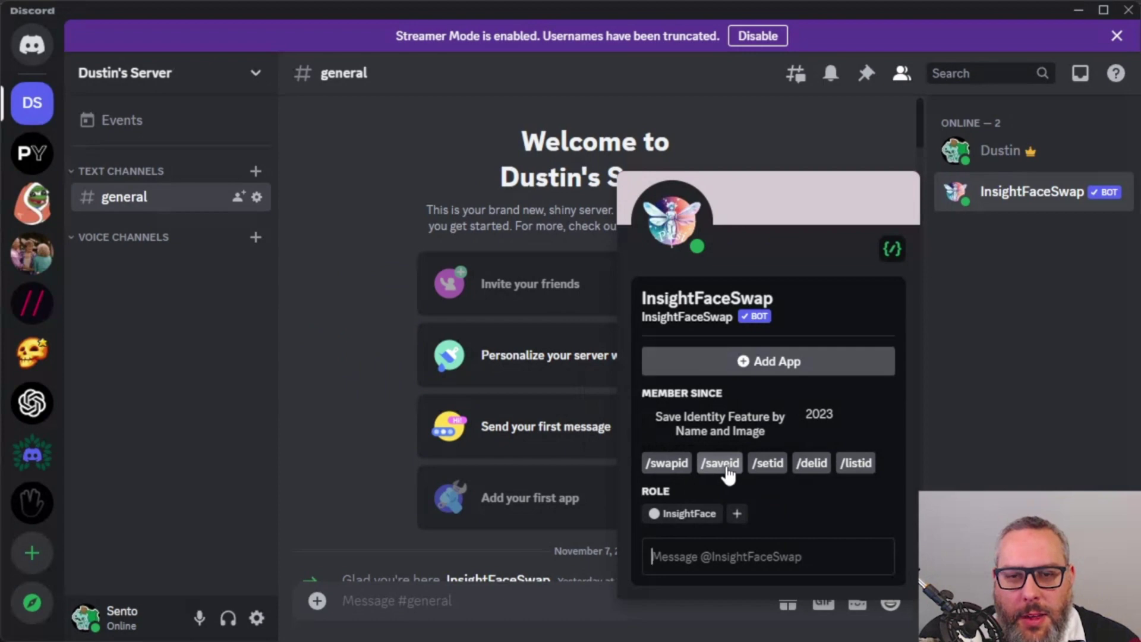
Run /saveid with the user's name as the idname and submit it
{"action": "left_click", "coordinate": [529, 599]}
{"action": "type", "text": "/saveid"}
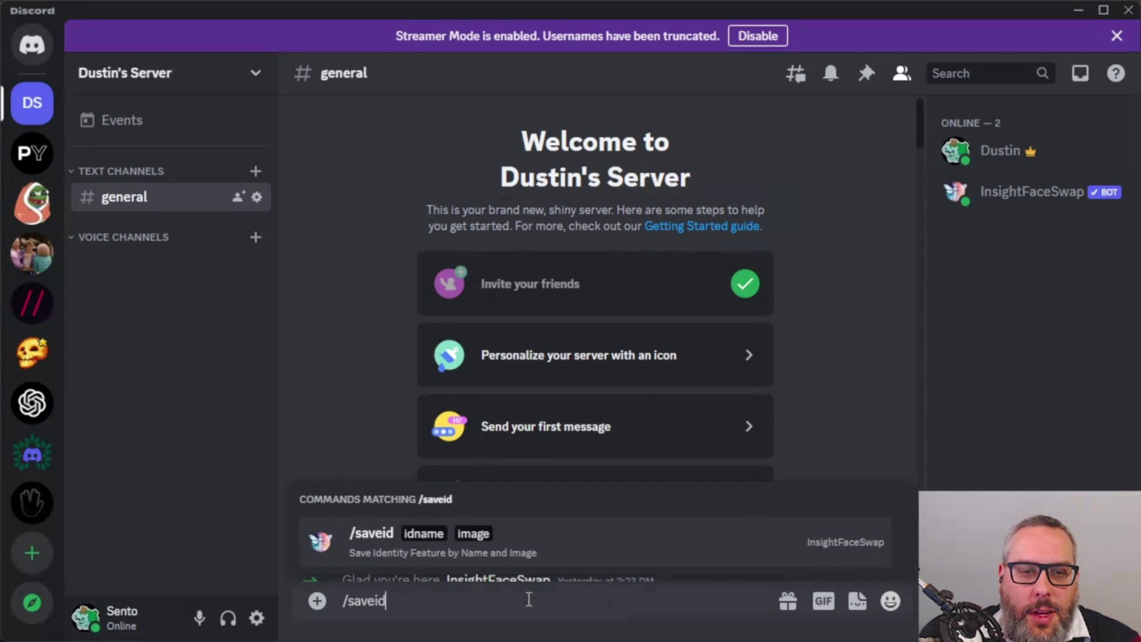
{"action": "key", "text": "Tab"}
{"action": "type", "text": "dustin"}
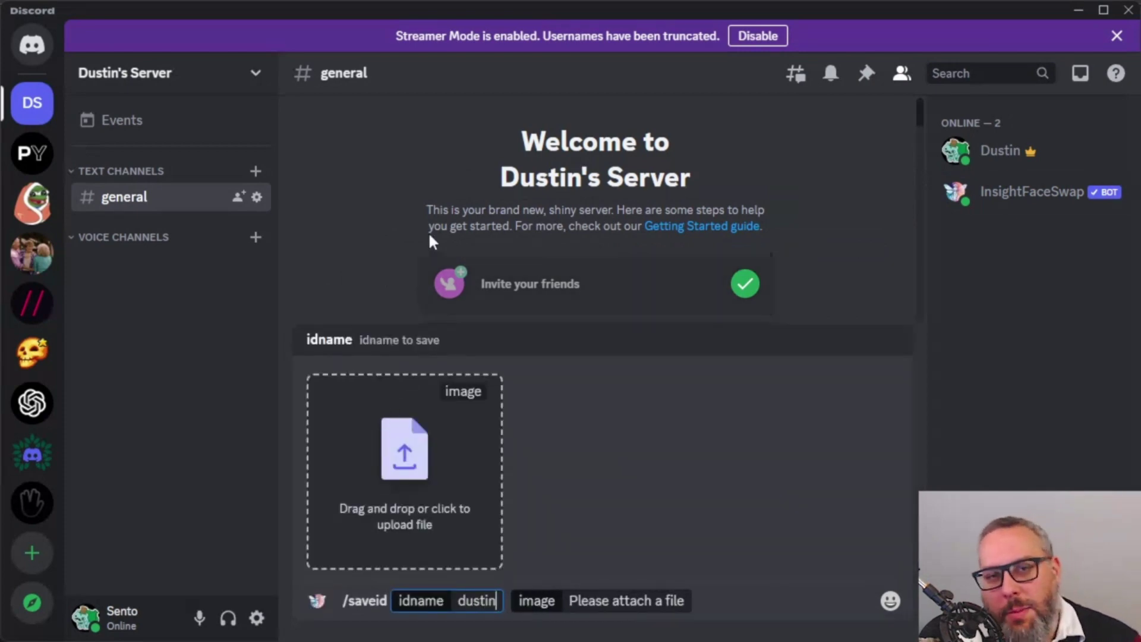
{"action": "scroll", "coordinate": [428, 226], "scroll_direction": "down", "scroll_amount": 8}
{"action": "left_click", "coordinate": [796, 259]}
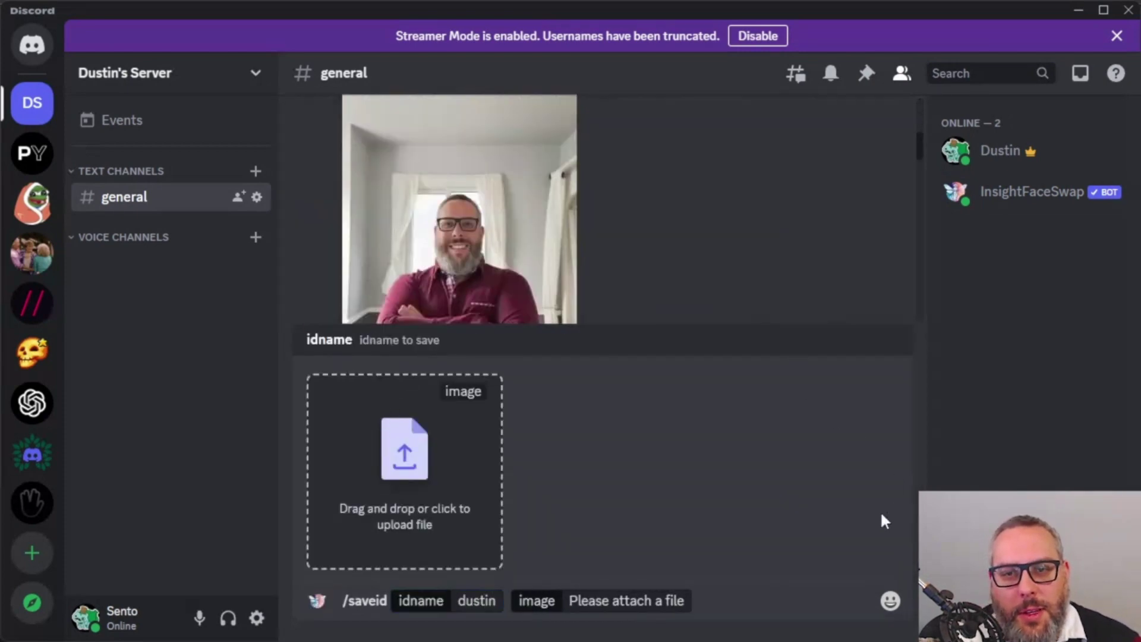
{"action": "left_click", "coordinate": [383, 606]}
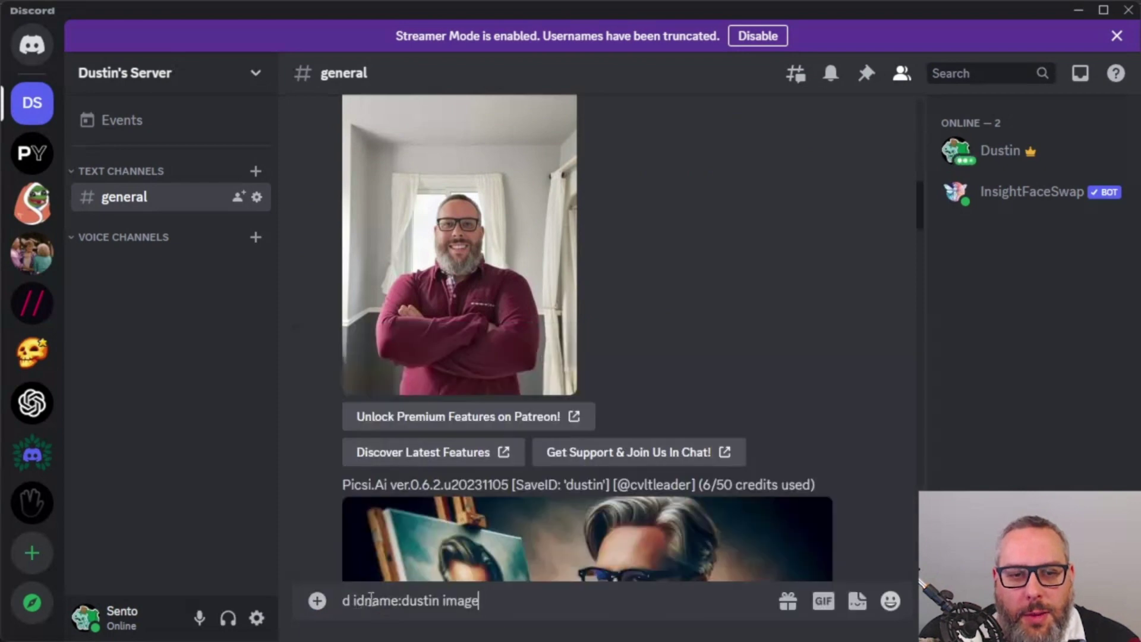
{"action": "key", "text": "Return"}
Enlarge and close the posted portrait photo and the painter-at-easel result
{"action": "left_click", "coordinate": [472, 373]}
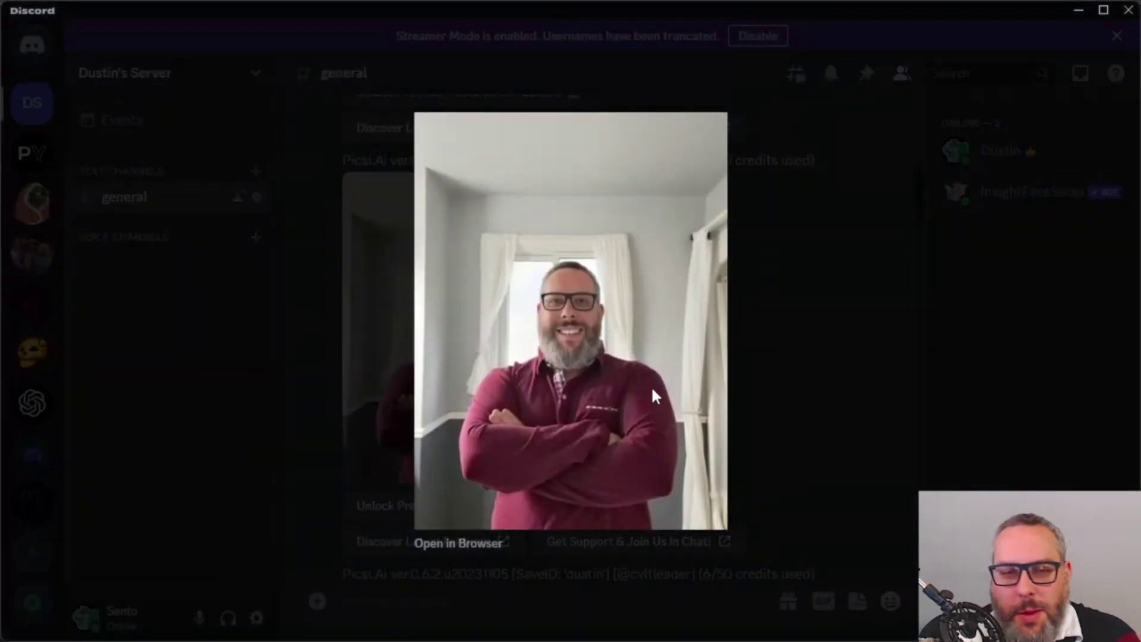
{"action": "left_click", "coordinate": [799, 339]}
{"action": "scroll", "coordinate": [639, 392], "scroll_direction": "down", "scroll_amount": 3}
{"action": "scroll", "coordinate": [646, 375], "scroll_direction": "down", "scroll_amount": 2}
{"action": "scroll", "coordinate": [642, 375], "scroll_direction": "up", "scroll_amount": 2}
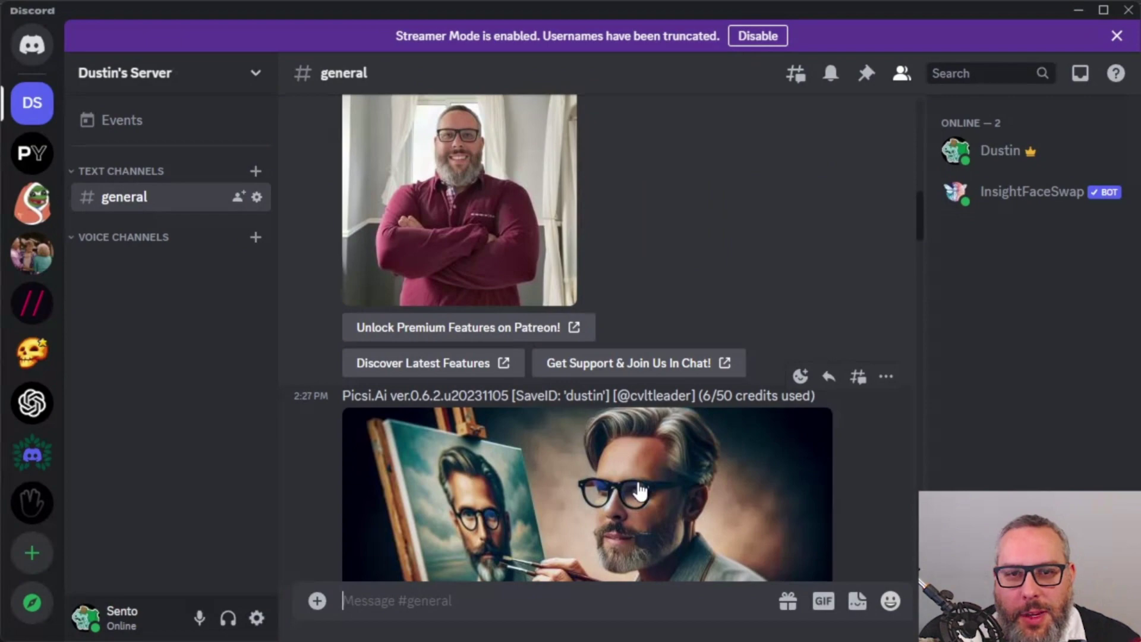
{"action": "scroll", "coordinate": [637, 479], "scroll_direction": "down", "scroll_amount": 3}
{"action": "left_click", "coordinate": [640, 341]}
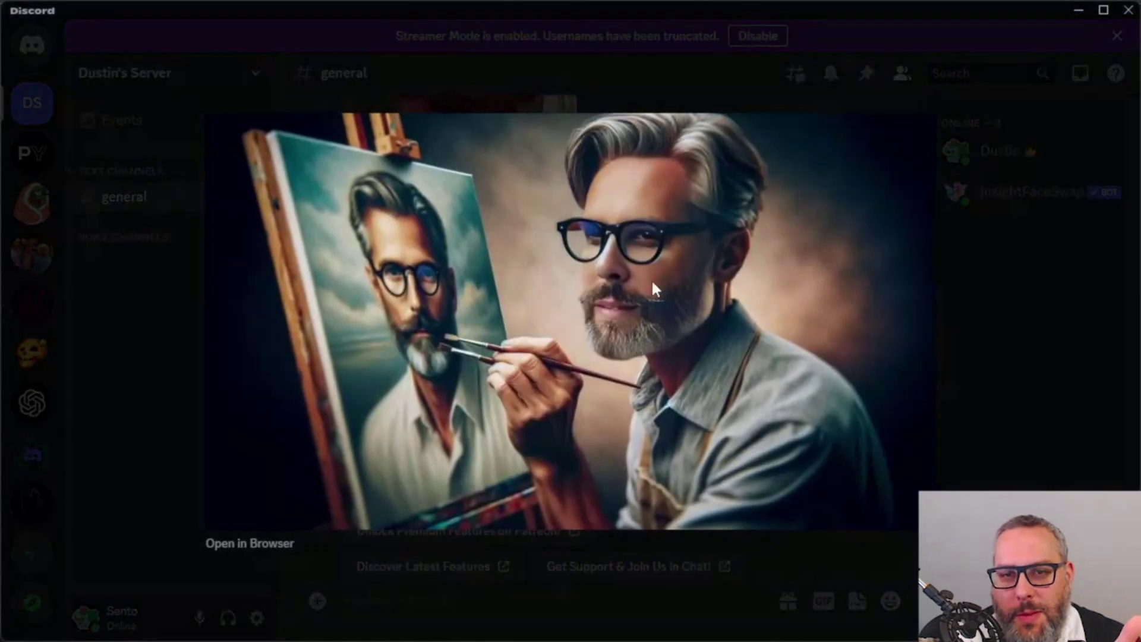
{"action": "left_click", "coordinate": [1034, 359]}
{"action": "scroll", "coordinate": [597, 330], "scroll_direction": "down", "scroll_amount": 3}
{"action": "scroll", "coordinate": [596, 331], "scroll_direction": "down", "scroll_amount": 5}
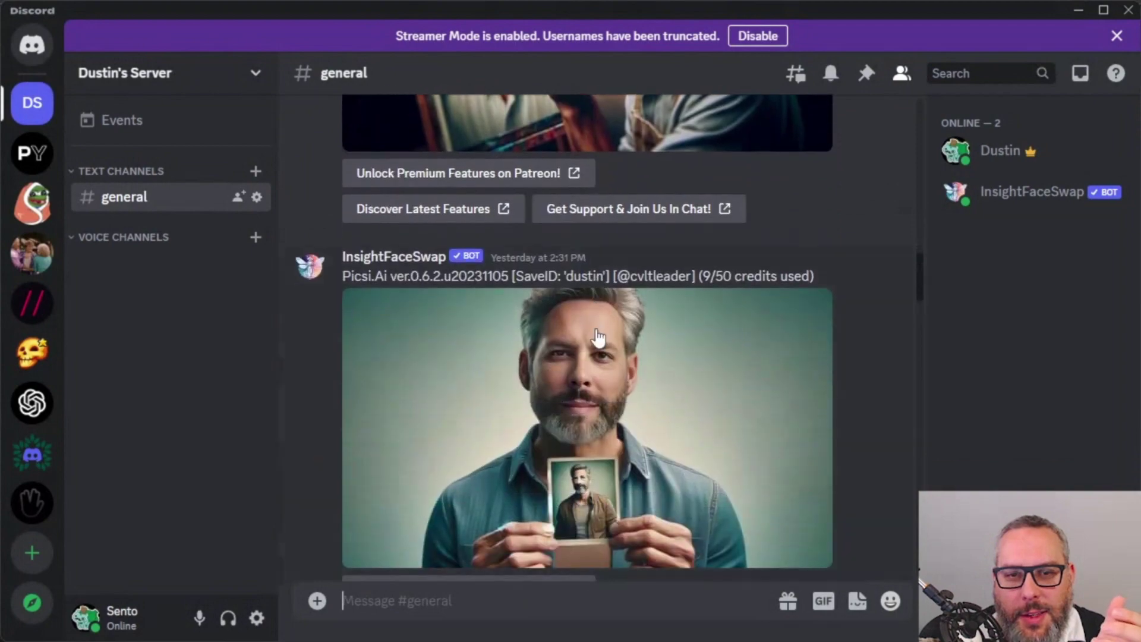
Check the man-holding-a-photo and ChatGPT-sign results, then enlarge the masked-man result
{"action": "left_click", "coordinate": [716, 311]}
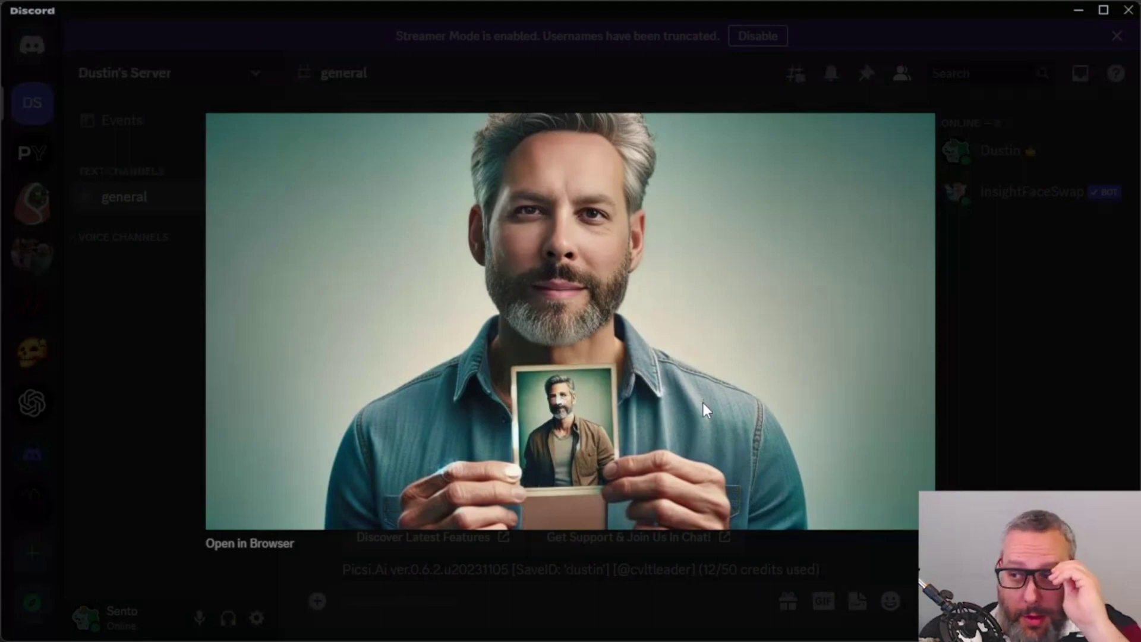
{"action": "left_click", "coordinate": [991, 385]}
{"action": "scroll", "coordinate": [679, 359], "scroll_direction": "down", "scroll_amount": 5}
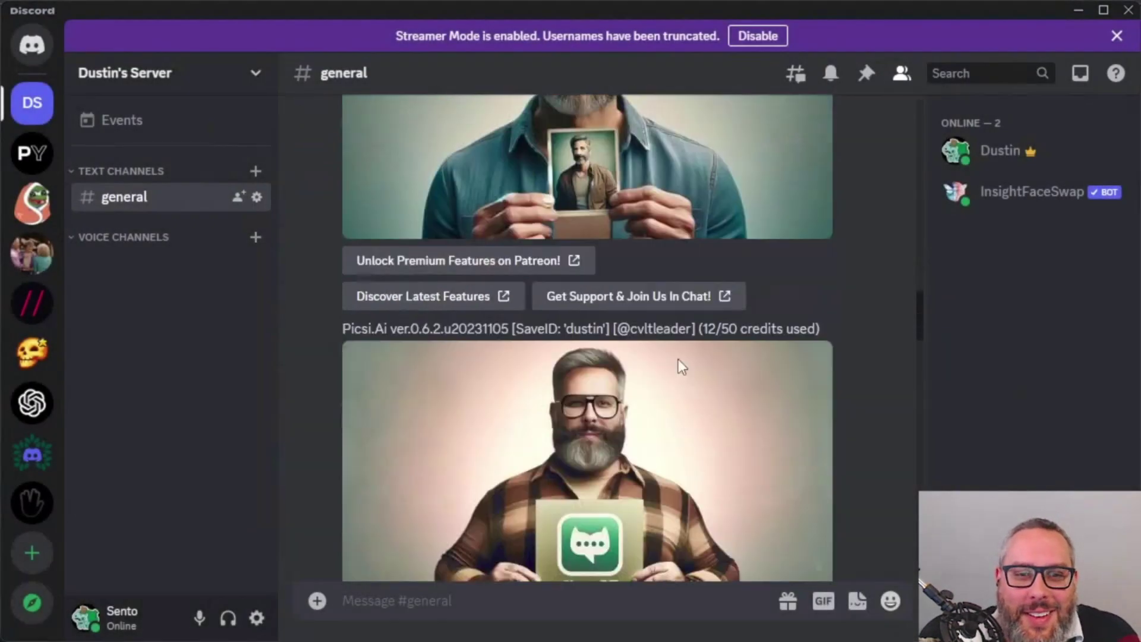
{"action": "left_click", "coordinate": [620, 343]}
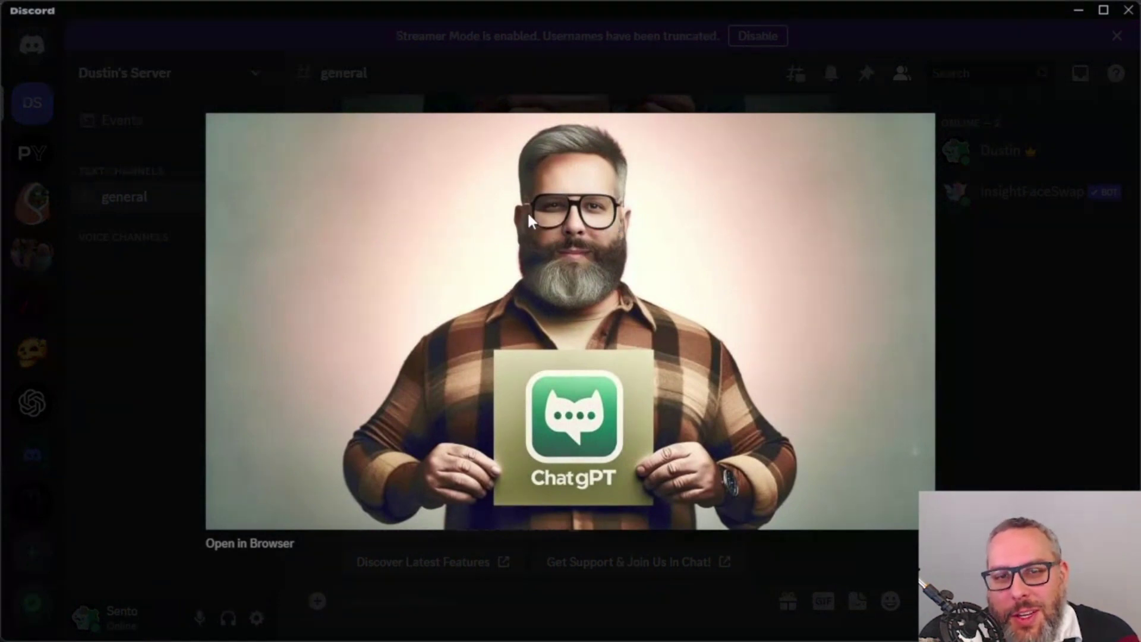
{"action": "left_click", "coordinate": [988, 355]}
{"action": "scroll", "coordinate": [707, 347], "scroll_direction": "down", "scroll_amount": 5}
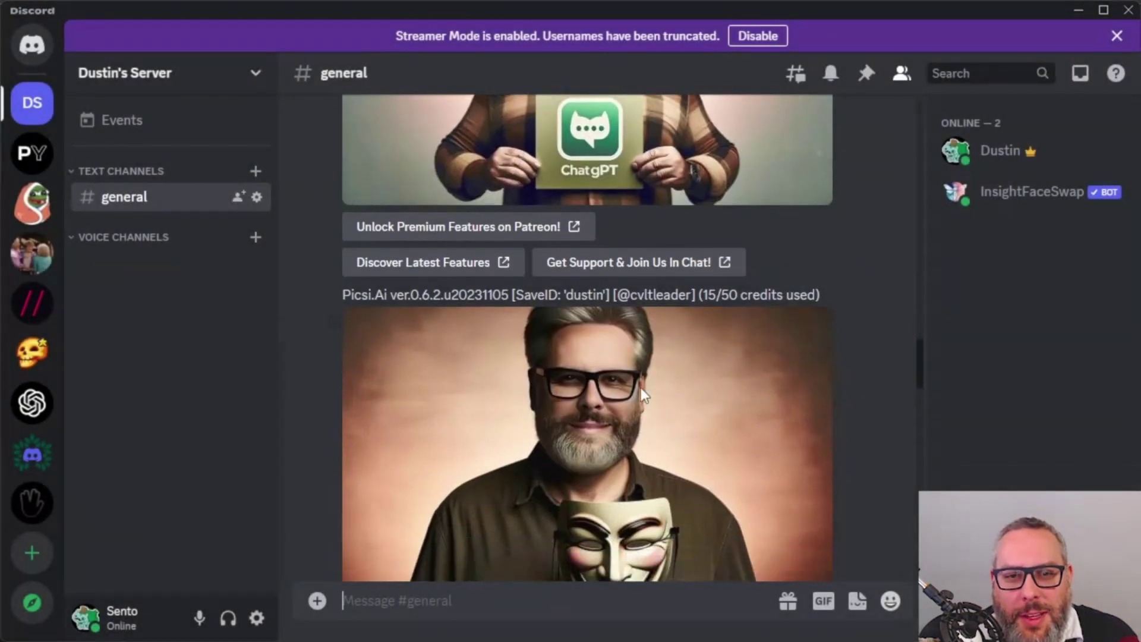
{"action": "scroll", "coordinate": [640, 387], "scroll_direction": "down", "scroll_amount": 2}
{"action": "left_click", "coordinate": [657, 321]}
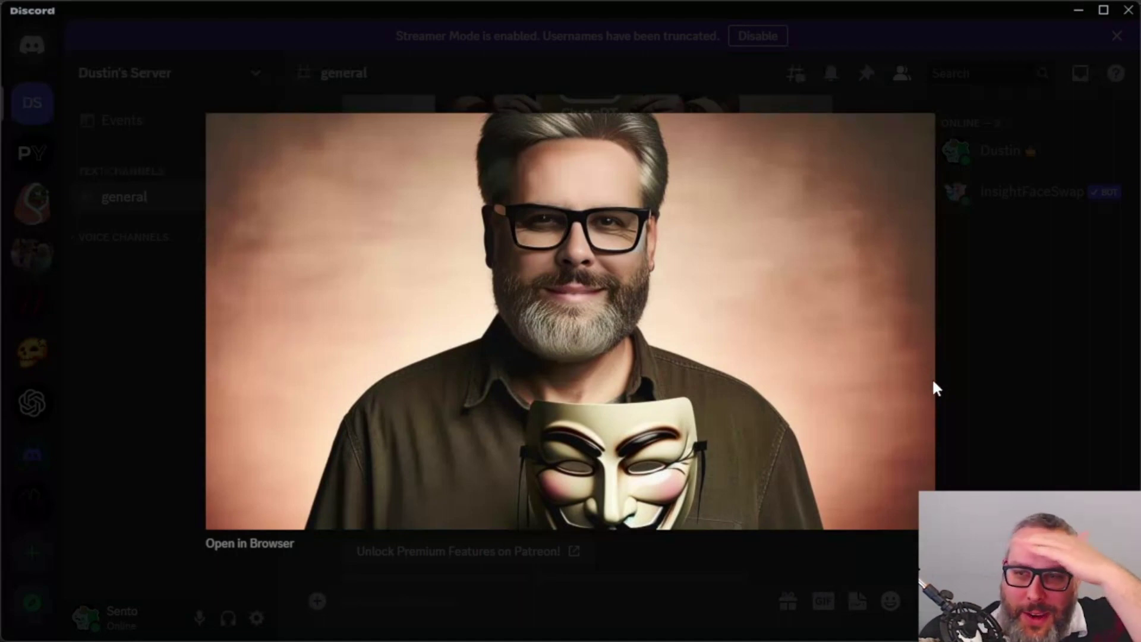
Close the masked-man image and inspect the two couple photos enlarged
{"action": "left_click", "coordinate": [993, 397]}
{"action": "scroll", "coordinate": [822, 362], "scroll_direction": "down", "scroll_amount": 5}
{"action": "scroll", "coordinate": [814, 335], "scroll_direction": "down", "scroll_amount": 5}
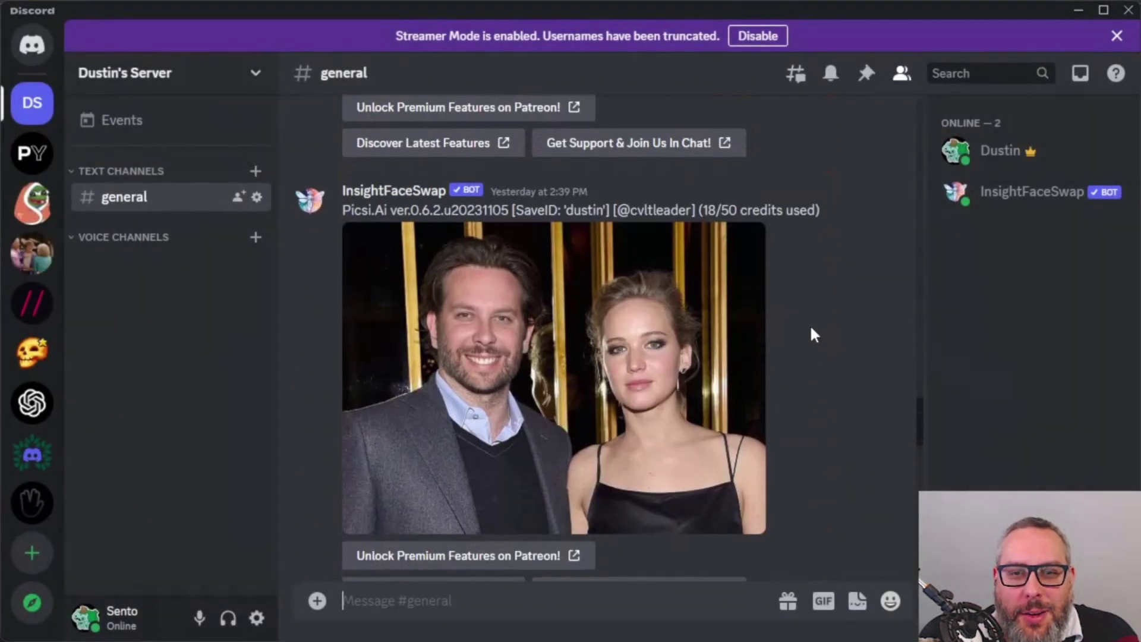
{"action": "left_click", "coordinate": [439, 273]}
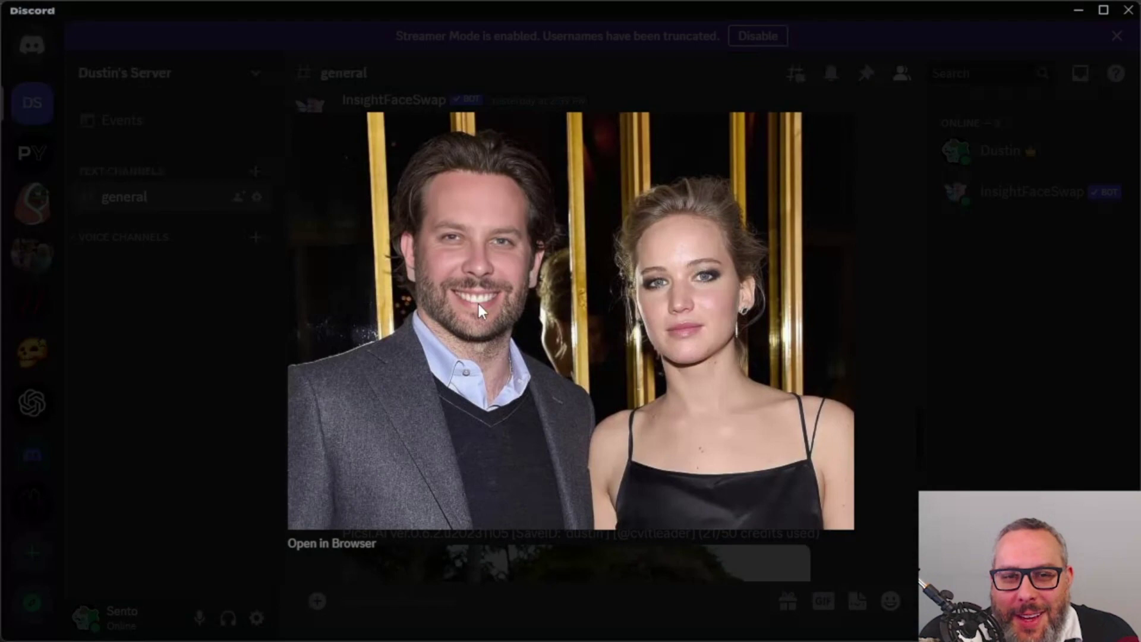
{"action": "left_click", "coordinate": [927, 381]}
{"action": "scroll", "coordinate": [569, 319], "scroll_direction": "down", "scroll_amount": 5}
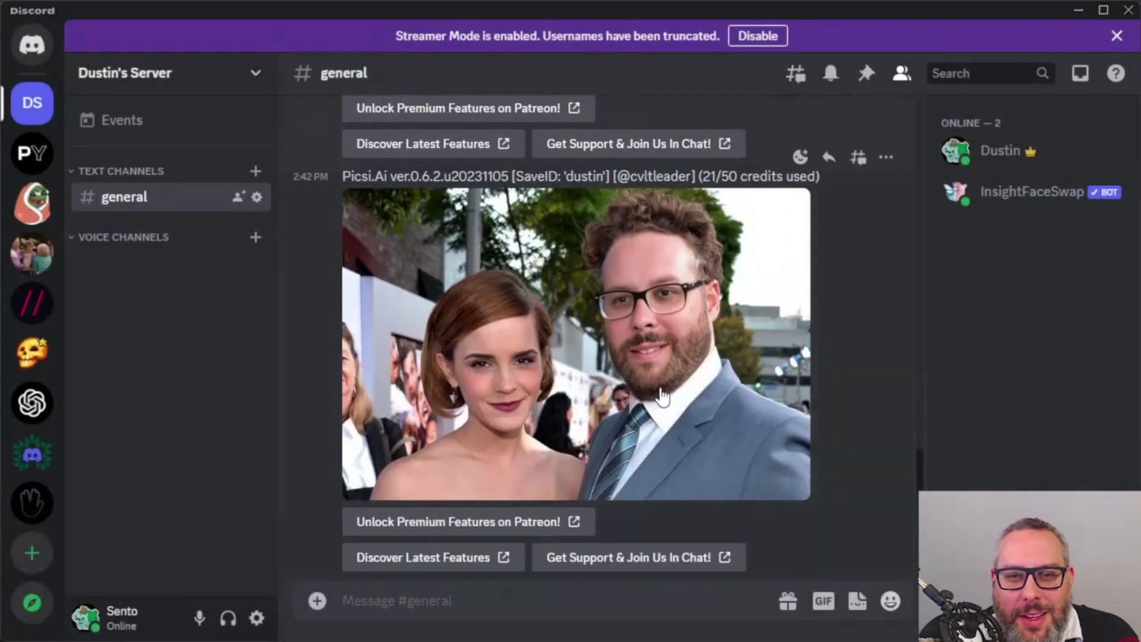
{"action": "left_click", "coordinate": [737, 392]}
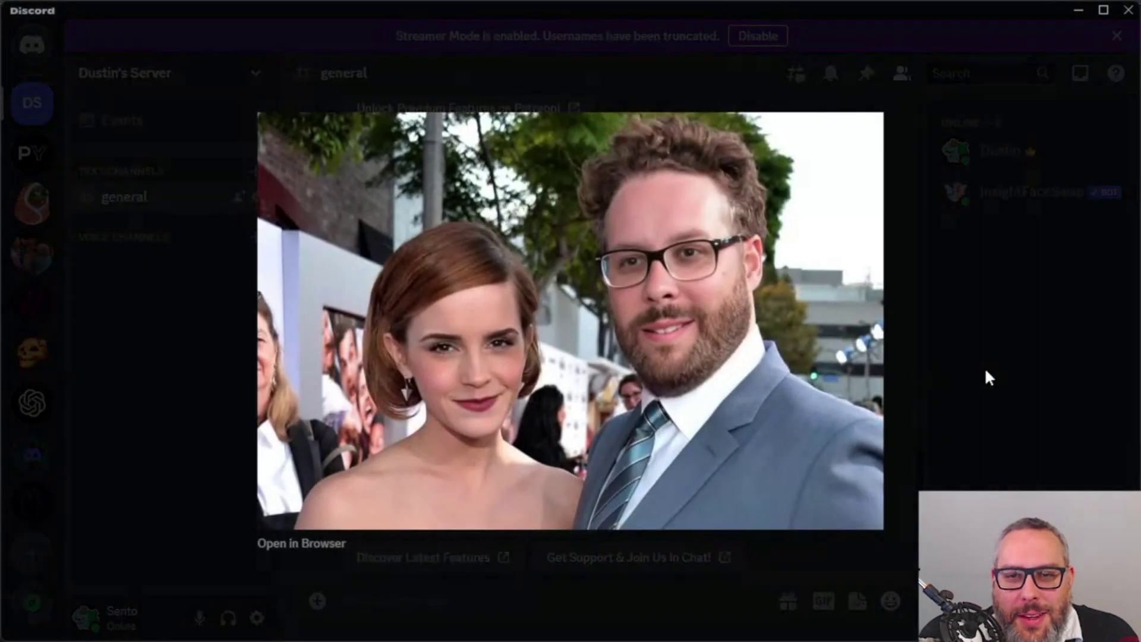
{"action": "left_click", "coordinate": [985, 378]}
{"action": "left_click", "coordinate": [686, 363]}
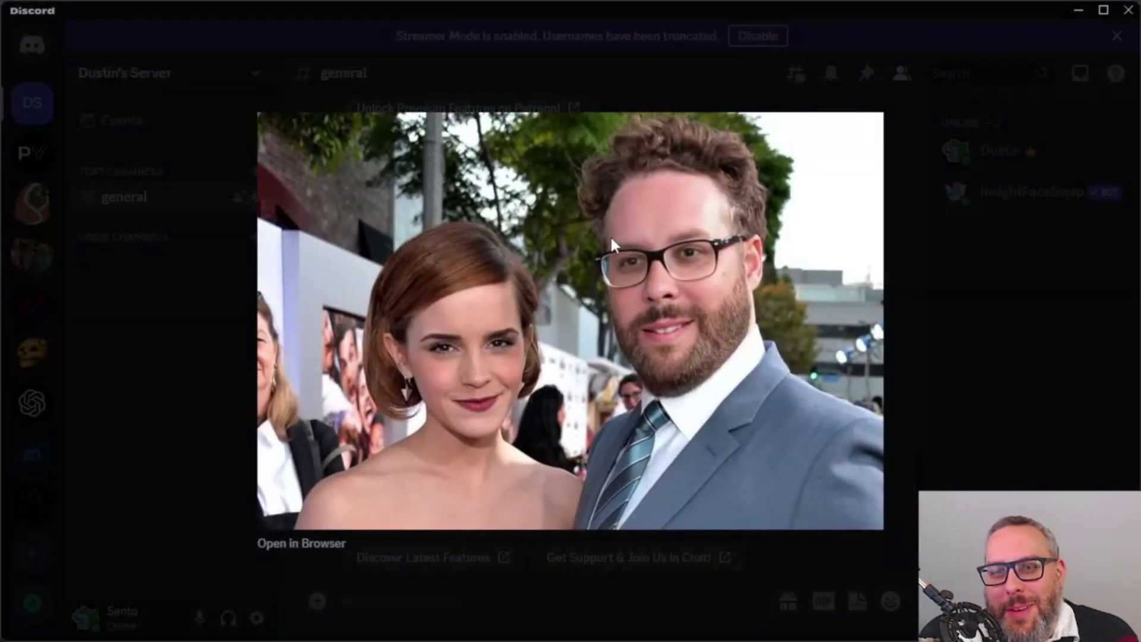
{"action": "left_click", "coordinate": [921, 370]}
Enlarge and close the AFI festival photo and the 27/50 green-jacket result
{"action": "scroll", "coordinate": [668, 347], "scroll_direction": "down", "scroll_amount": 8}
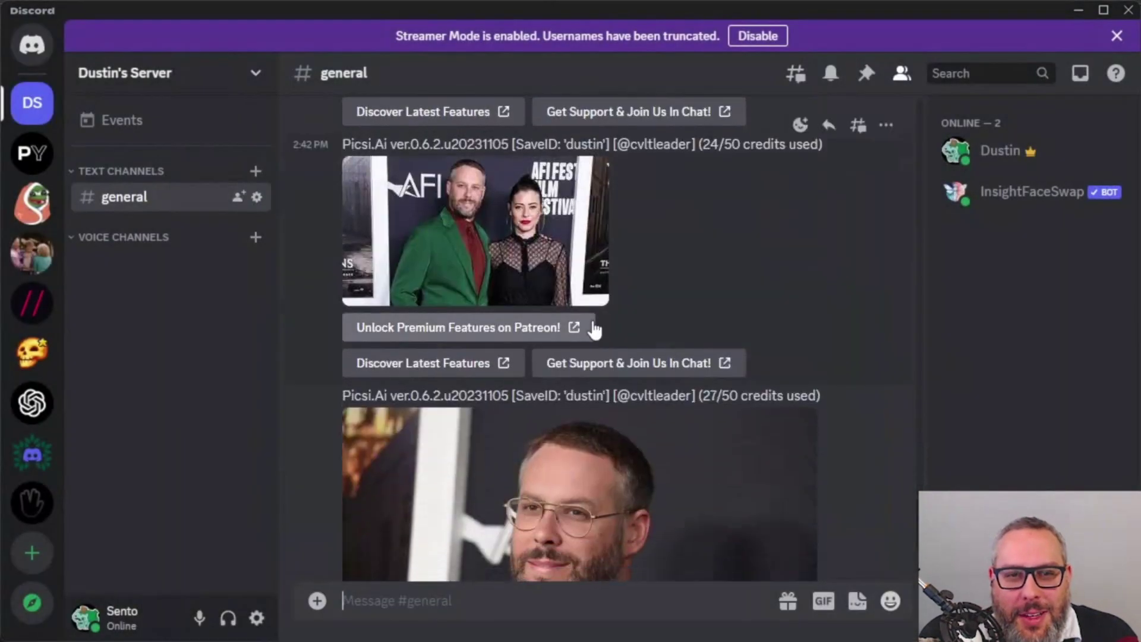
{"action": "left_click", "coordinate": [513, 257]}
{"action": "left_click", "coordinate": [828, 277]}
{"action": "scroll", "coordinate": [764, 293], "scroll_direction": "down", "scroll_amount": 4}
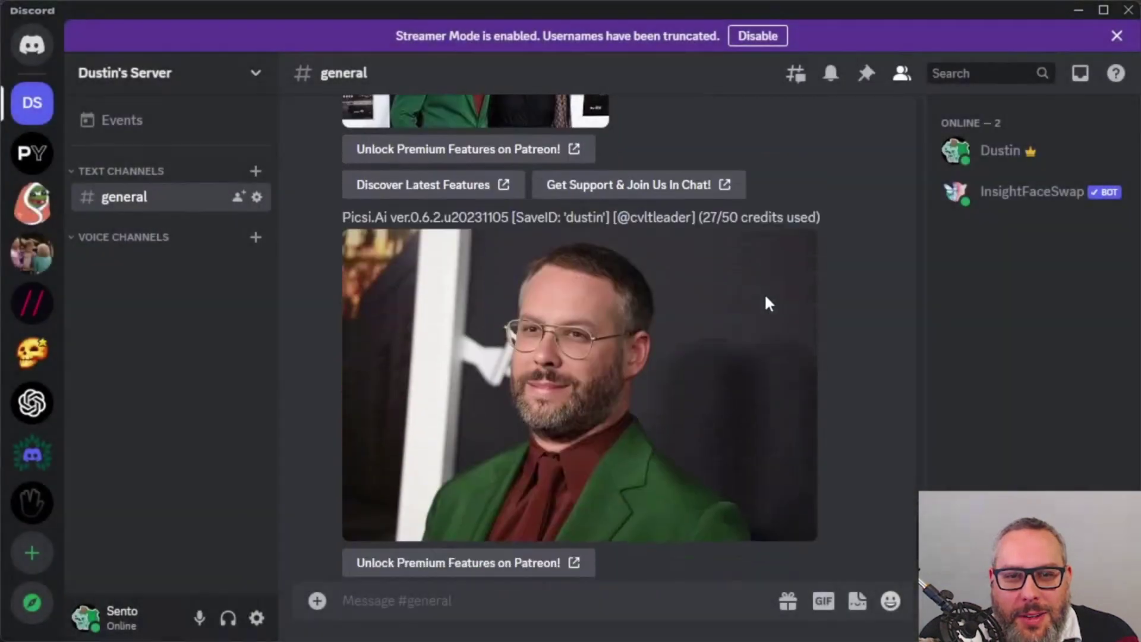
{"action": "left_click", "coordinate": [665, 291]}
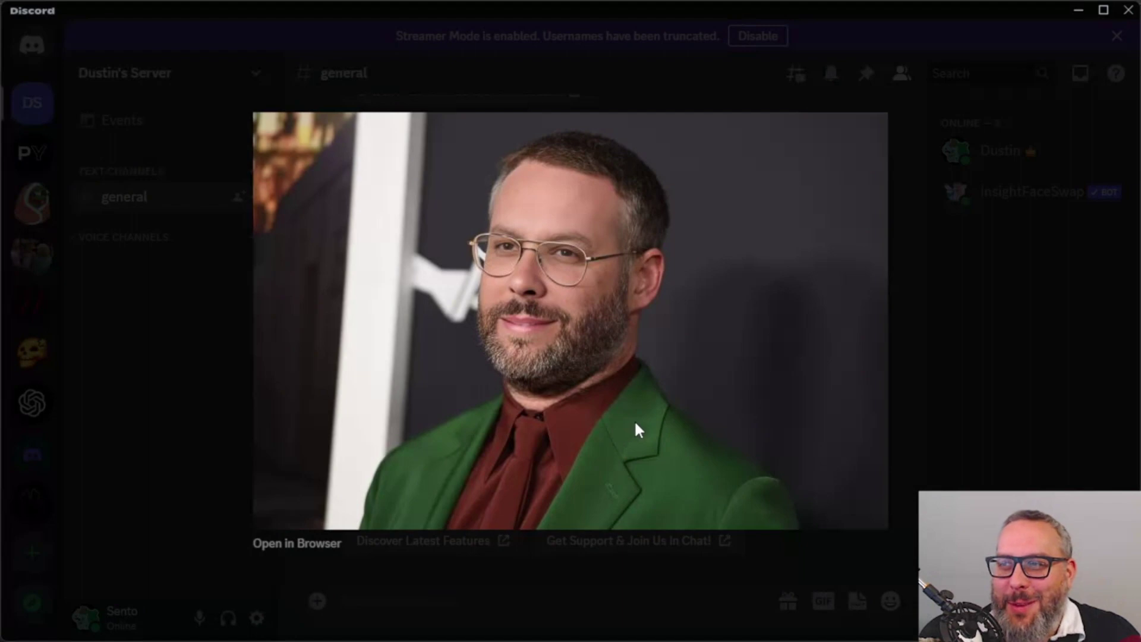
{"action": "left_click", "coordinate": [986, 359]}
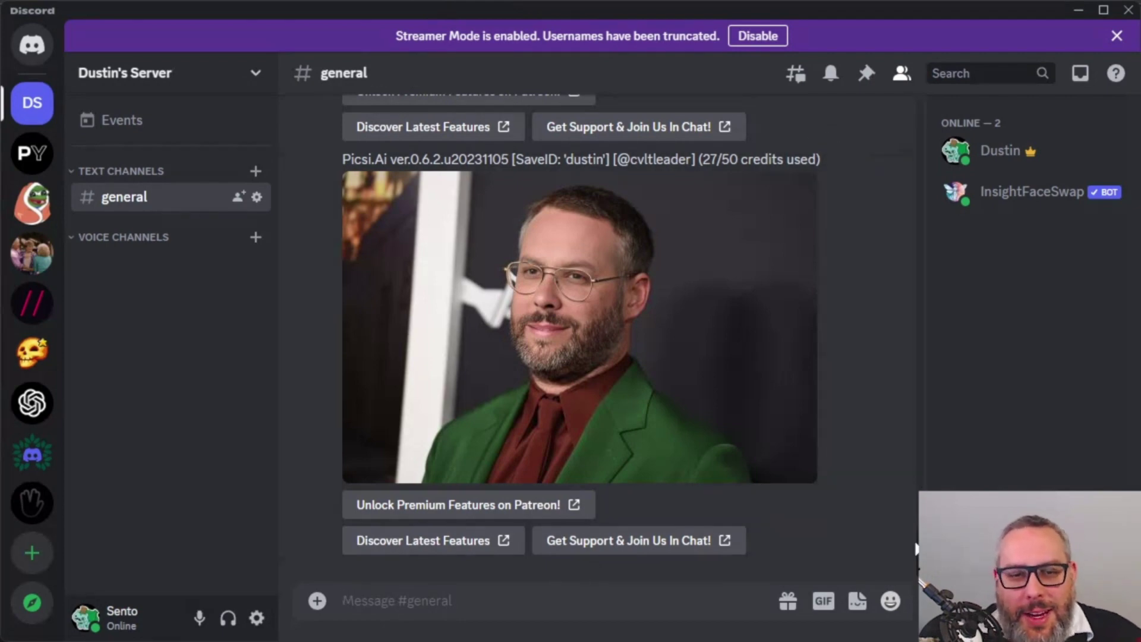
Send /swapid with the saved identity name and the dragged-in superhero portrait
{"action": "type", "text": "/swapid"}
{"action": "key", "text": "Return"}
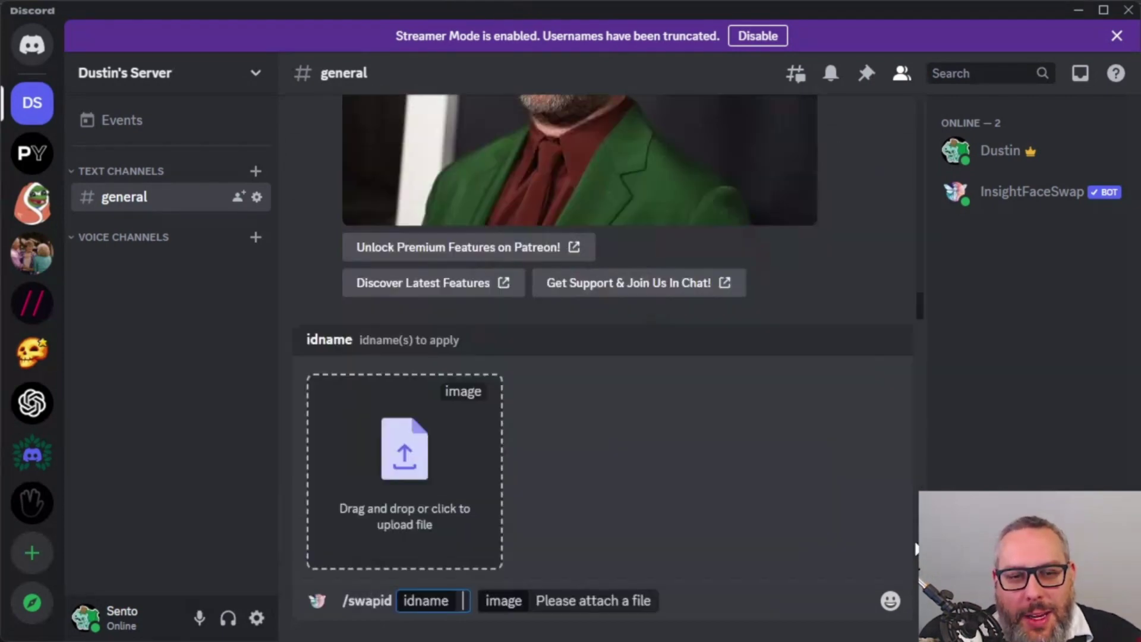
{"action": "type", "text": "dustin"}
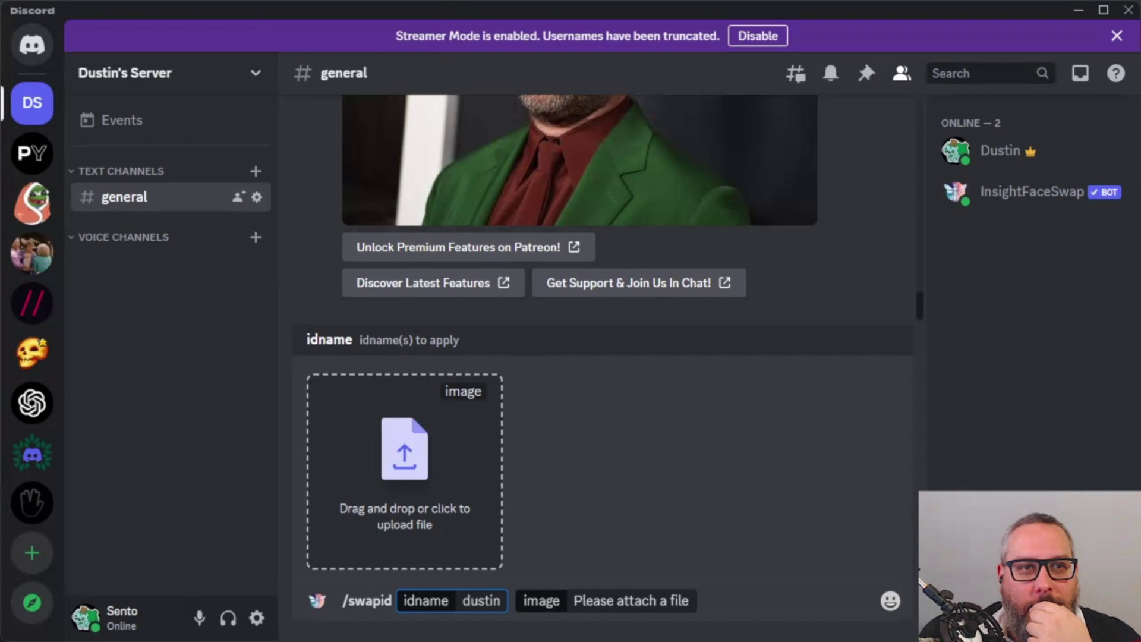
{"action": "left_click_drag", "start_coordinate": [871, 2], "coordinate": [401, 440]}
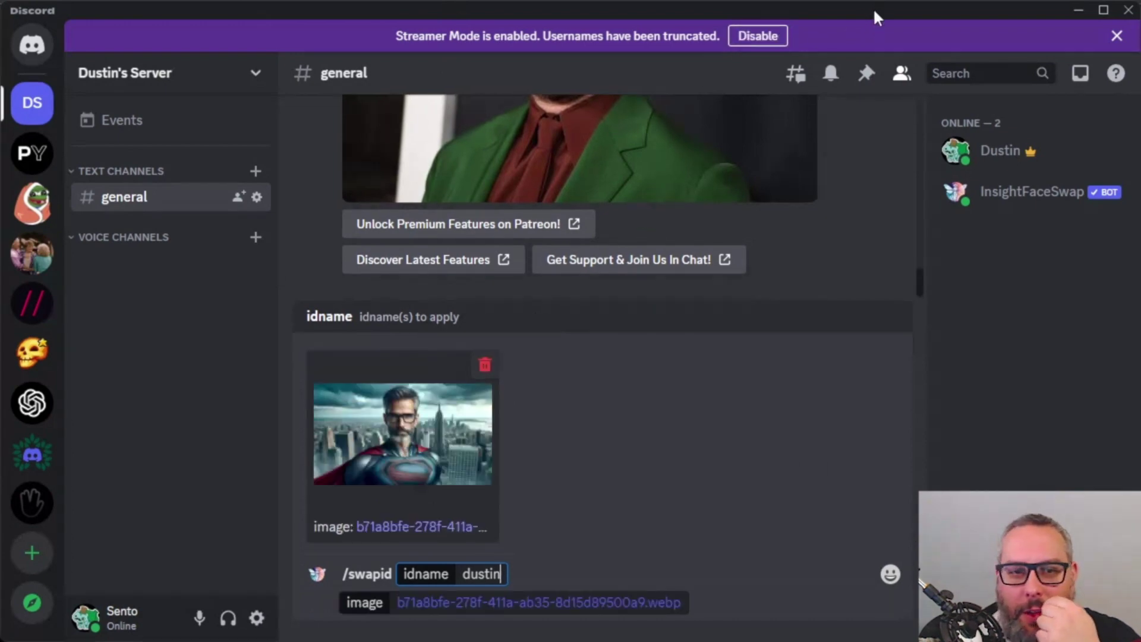
{"action": "left_click", "coordinate": [535, 584]}
{"action": "left_click", "coordinate": [879, 600]}
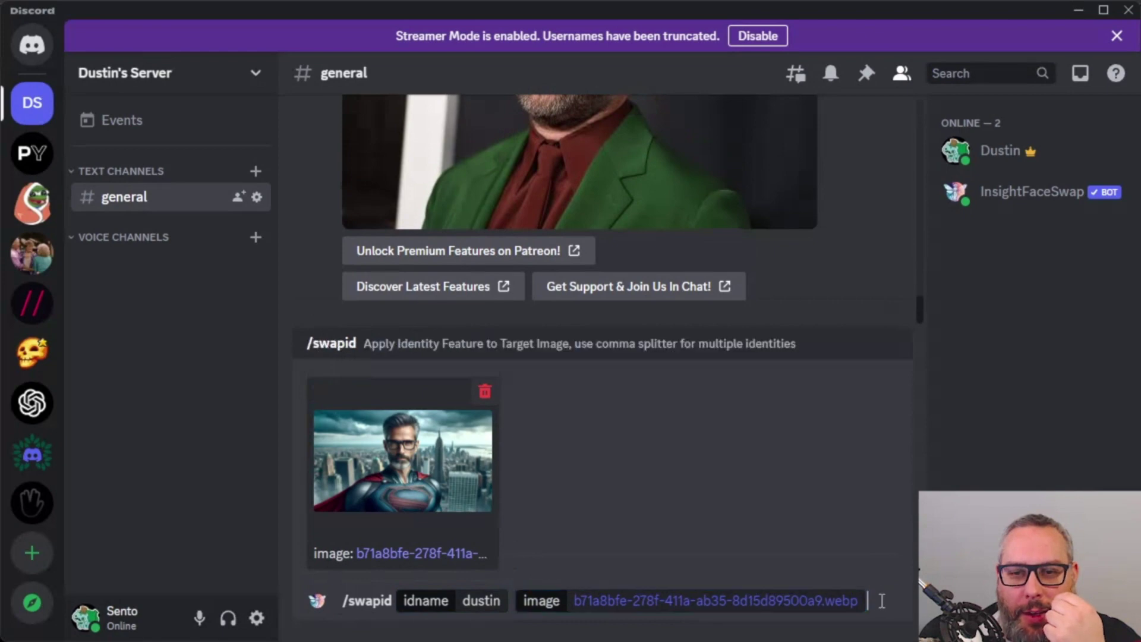
{"action": "key", "text": "Return"}
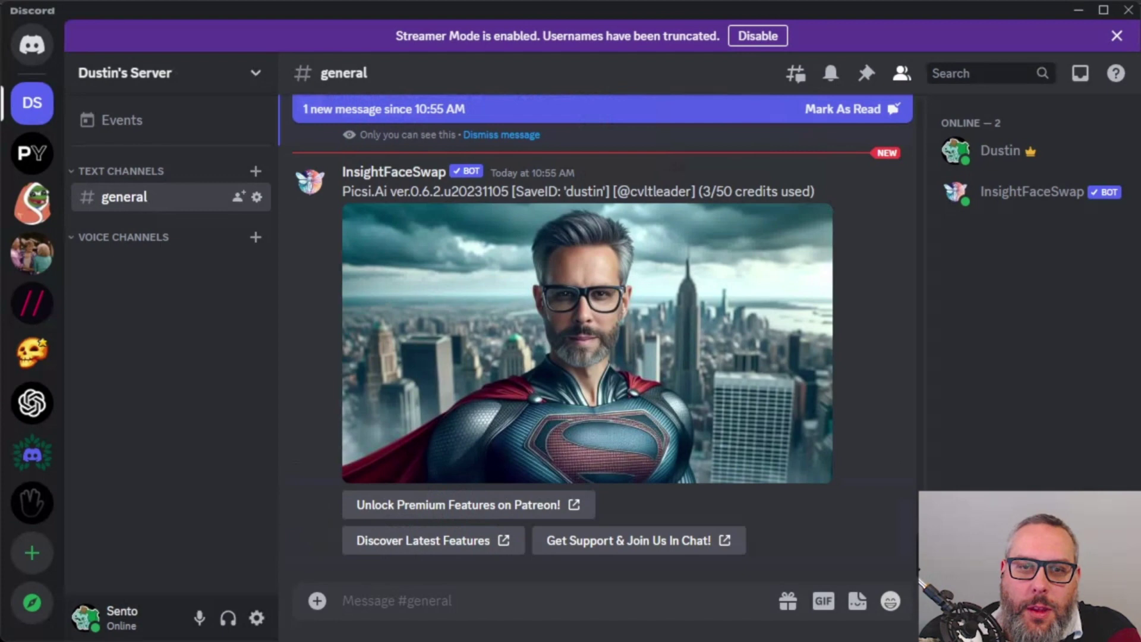
Enlarge the bot's face-swapped Superman portrait in Discord's image viewer, closing and reopening it once
{"action": "left_click", "coordinate": [632, 359]}
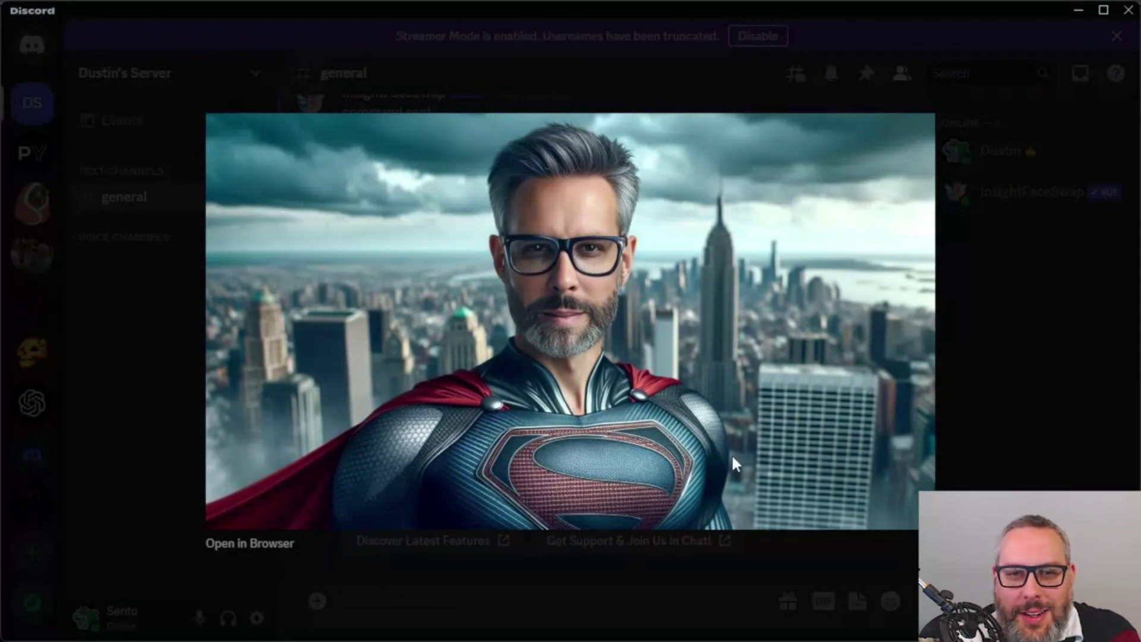
{"action": "left_click", "coordinate": [1027, 434]}
{"action": "left_click", "coordinate": [589, 344]}
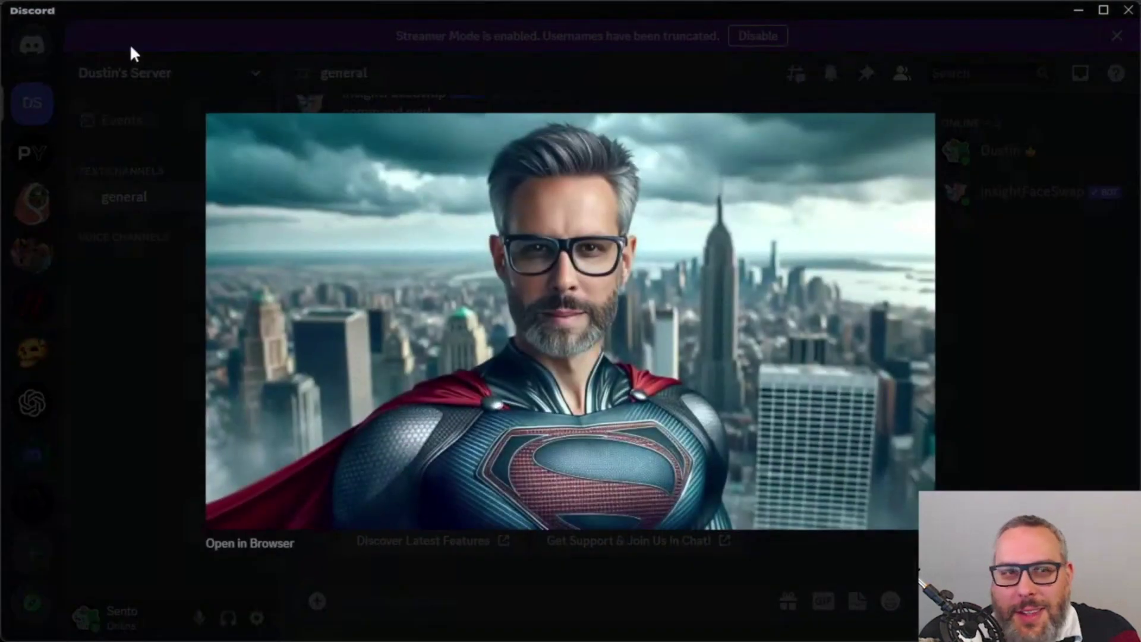